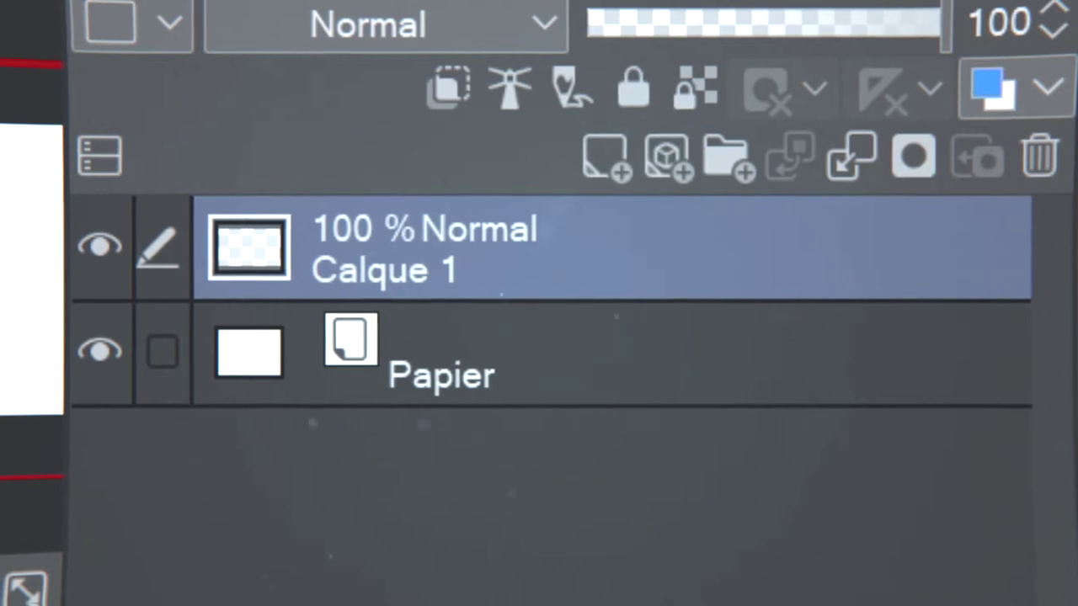
- Add a new vector layer above Calque 1
click(670, 158)
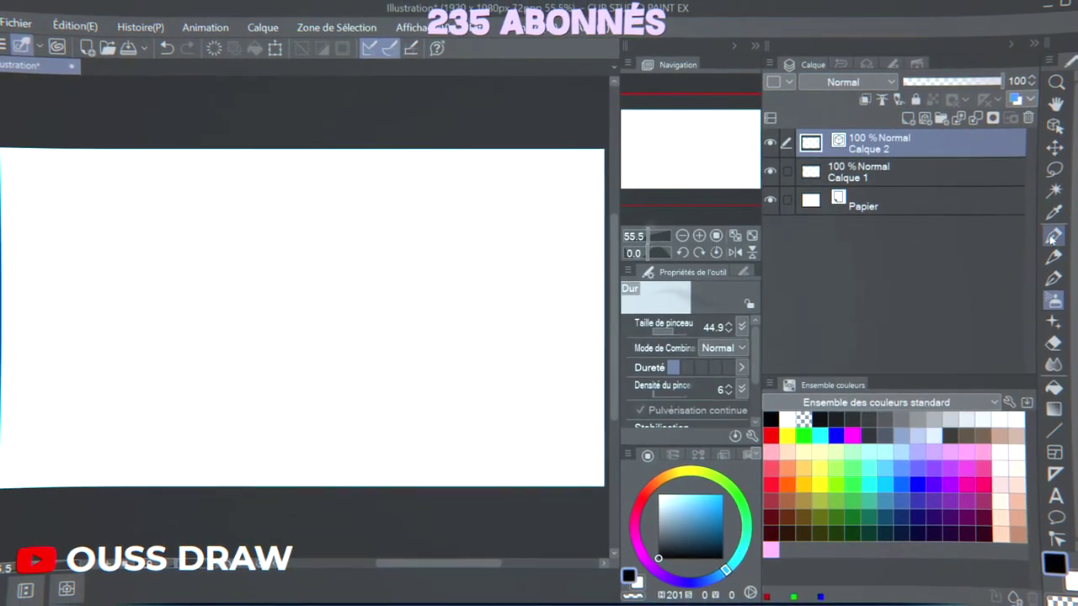
drag(394, 341, 510, 336)
mouse_move(287, 389)
mouse_down()
mouse_move(401, 417)
mouse_move(412, 409)
mouse_move(570, 434)
mouse_up()
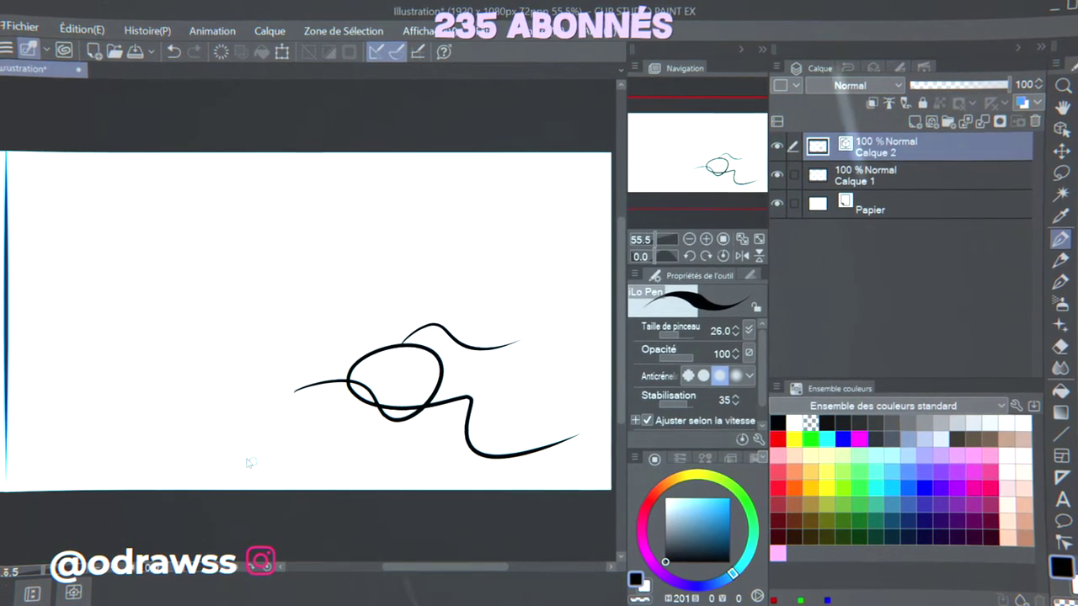
key(ctrl+z)
- Draw an eye with an iris and a round highlight, an eyebrow and a nose in black iLo Pen lines
drag(325, 362, 495, 328)
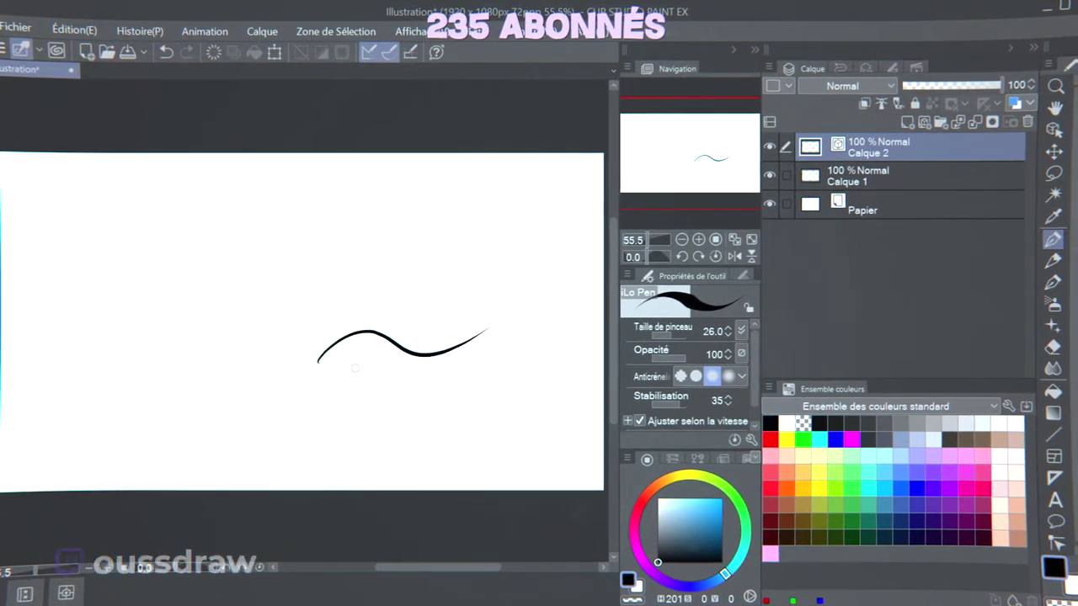
mouse_move(341, 314)
mouse_down()
mouse_move(408, 323)
mouse_move(400, 335)
mouse_up()
mouse_move(363, 298)
mouse_down()
mouse_move(368, 327)
mouse_move(378, 296)
mouse_up()
key(ctrl+z)
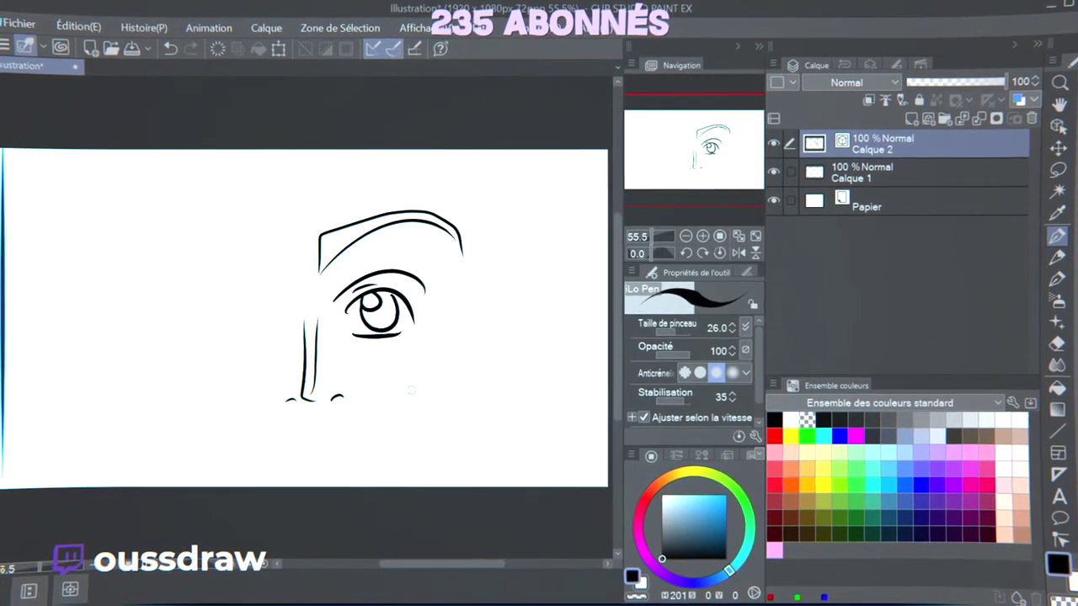
- Try erasing the highlight circle inside the iris with the Dur eraser
scroll(383, 315, up, 6)
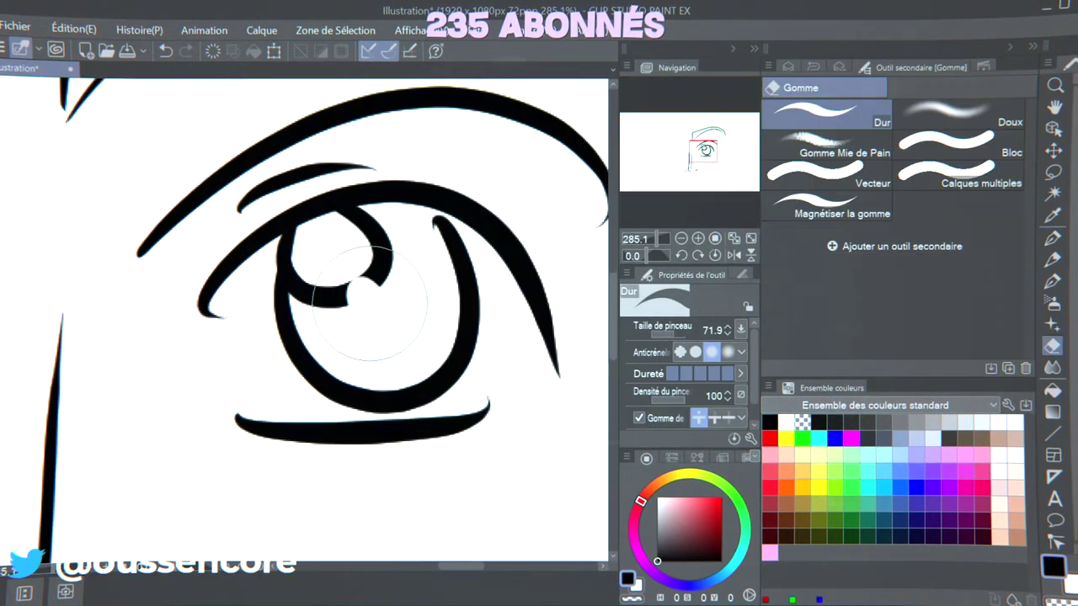
mouse_move(373, 289)
mouse_down()
mouse_move(343, 239)
mouse_move(367, 238)
mouse_move(322, 283)
mouse_up()
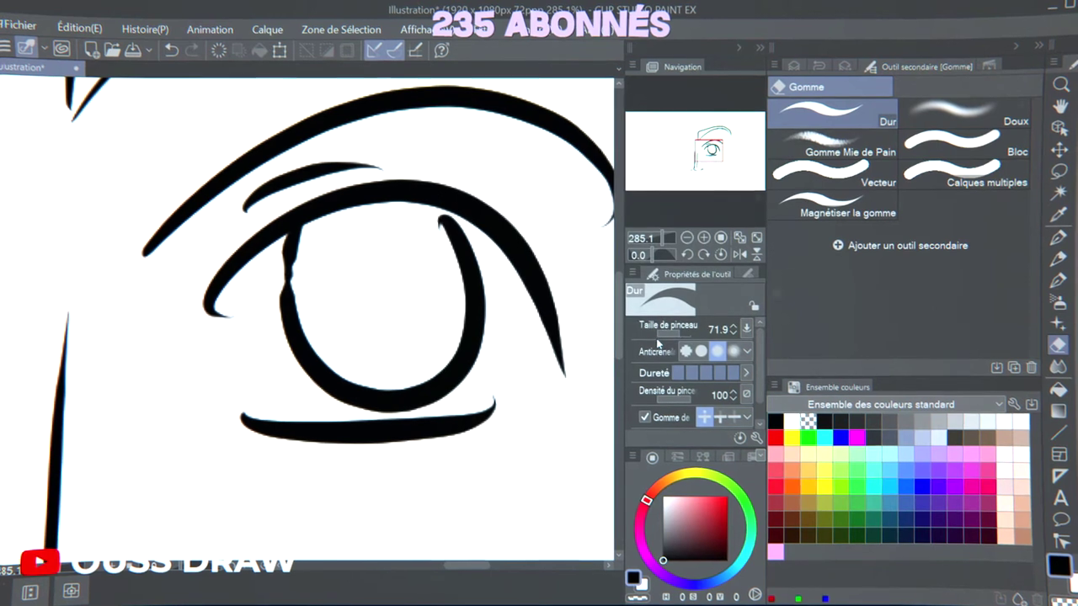
key(ctrl+z)
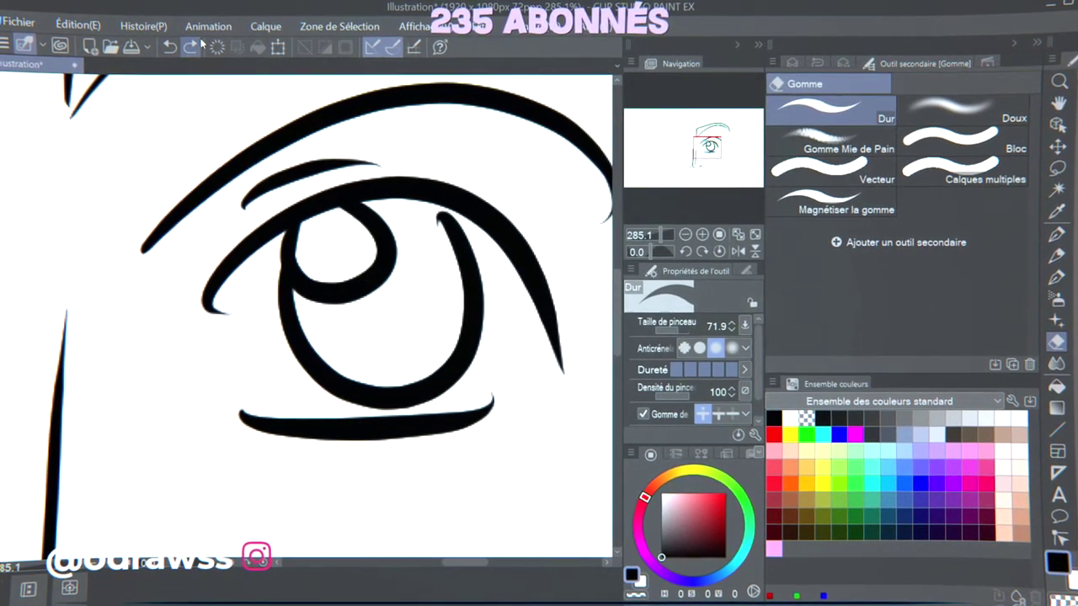
- Erase the highlight circle inside the iris with the Vecteur eraser, keeping the iris outline and eyelid lines
click(843, 172)
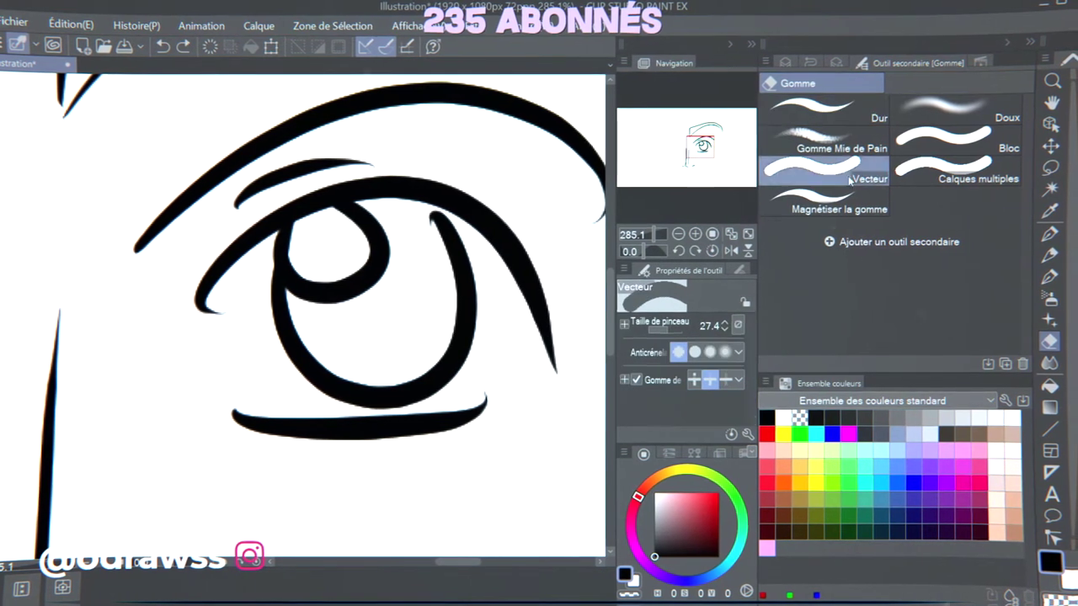
click(364, 276)
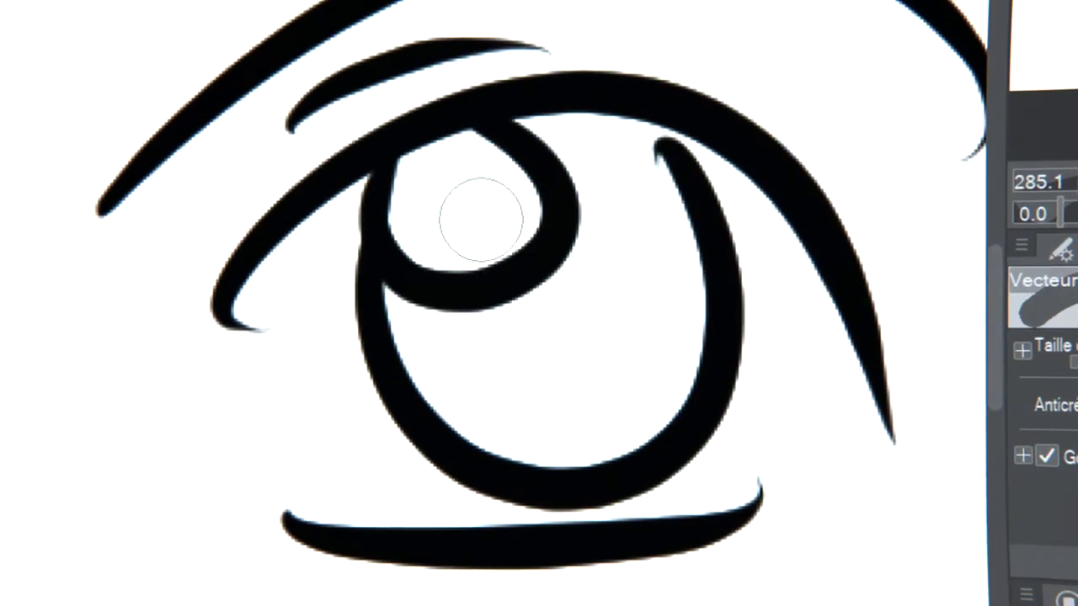
mouse_move(611, 468)
mouse_down()
mouse_move(638, 381)
mouse_move(732, 446)
mouse_move(795, 118)
mouse_move(539, 163)
mouse_up()
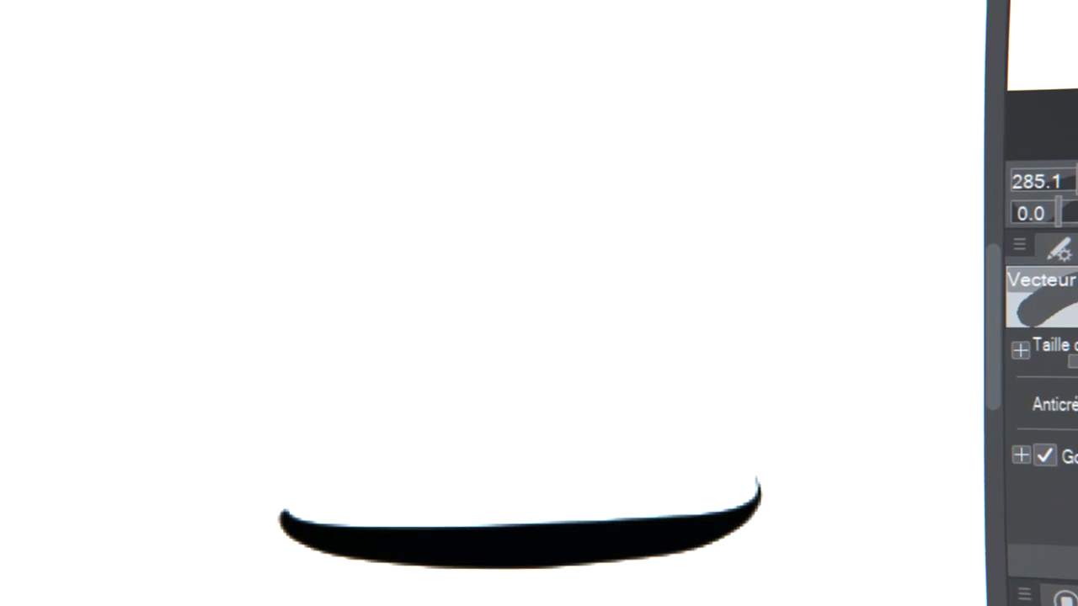
key(ctrl+z)
key(ctrl+z)
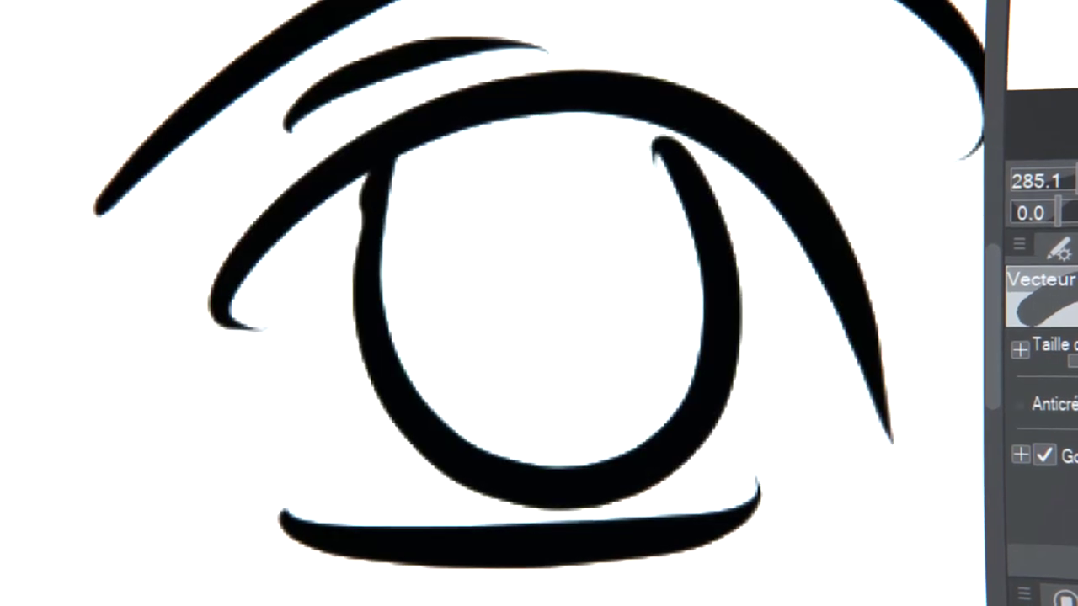
drag(493, 217, 530, 320)
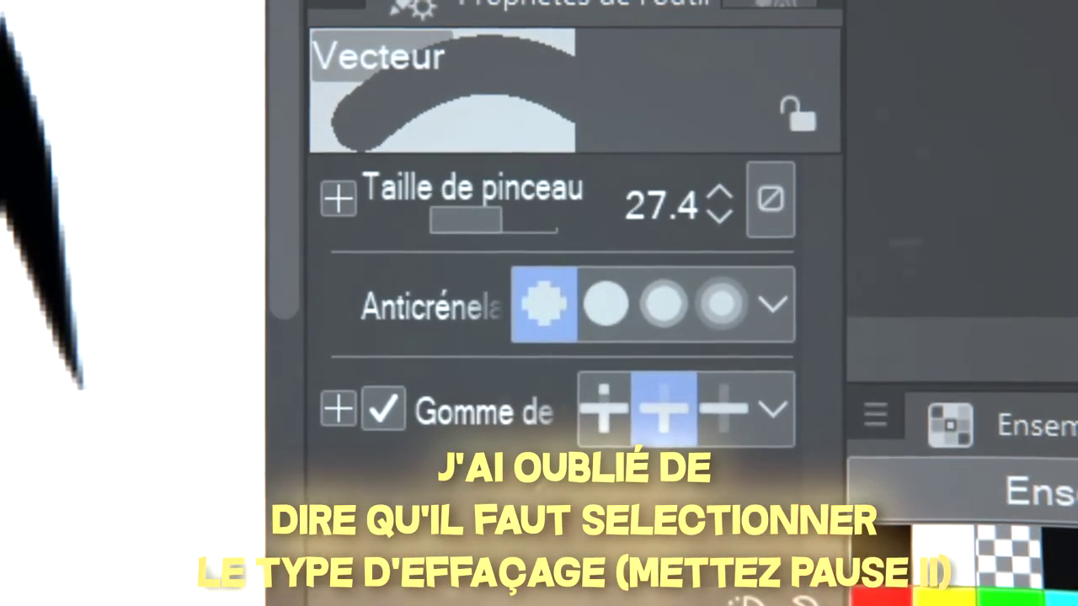
key(p)
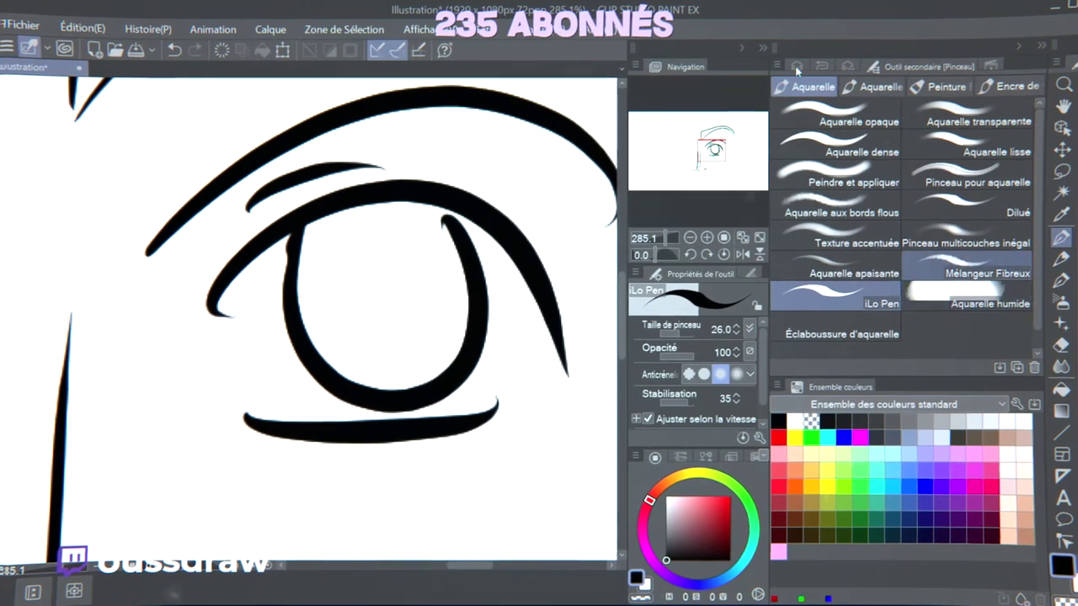
click(803, 19)
drag(410, 320, 577, 399)
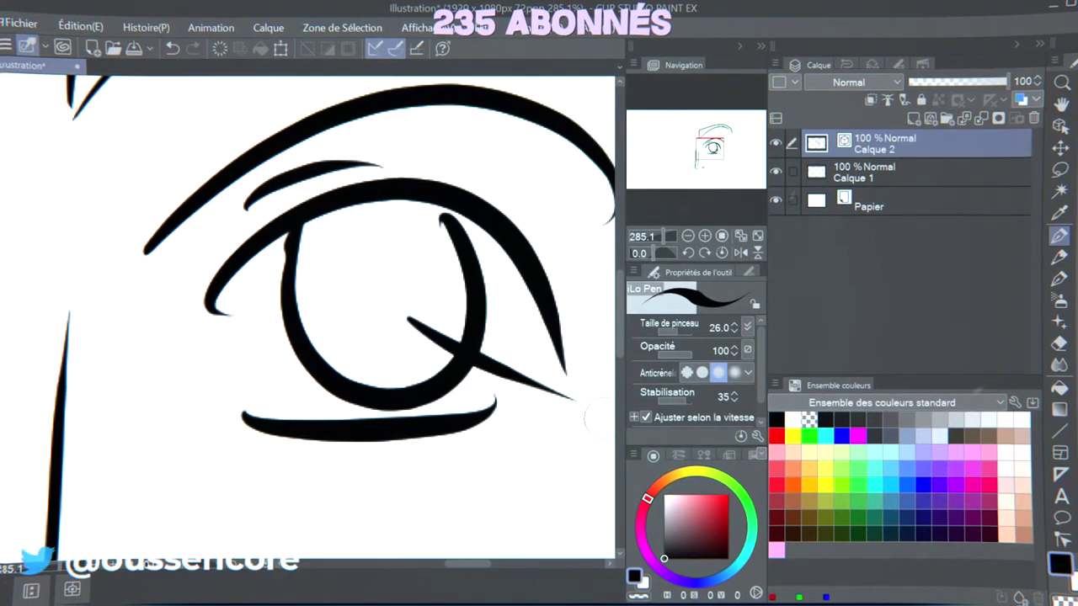
key(ctrl+z)
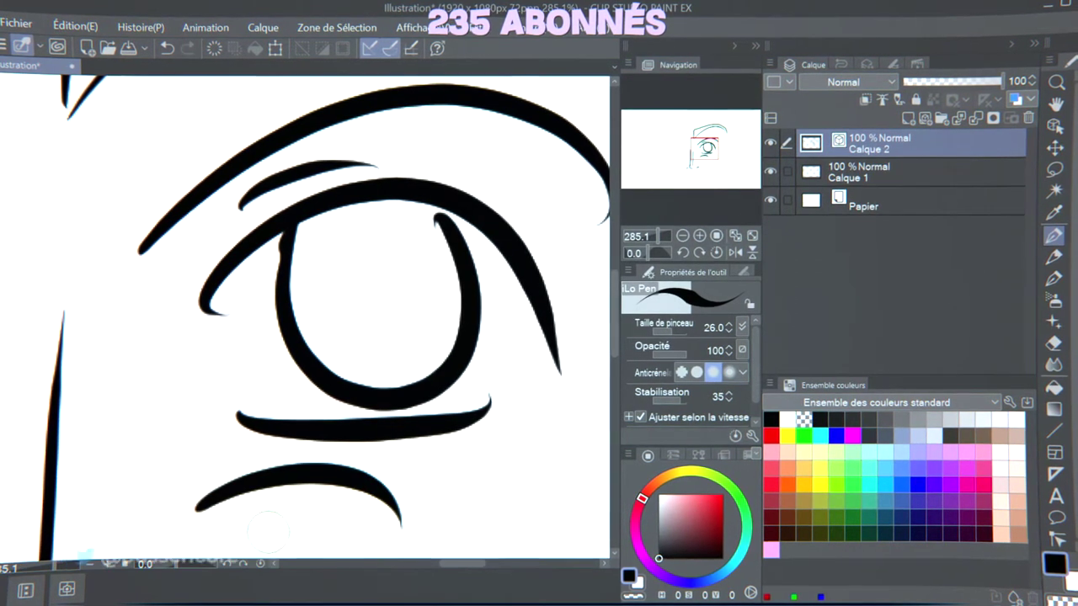
key(ctrl+z)
- Draw a large tilted oval with the iLo Pen below and to the right of the eye
click(680, 238)
click(679, 239)
click(680, 239)
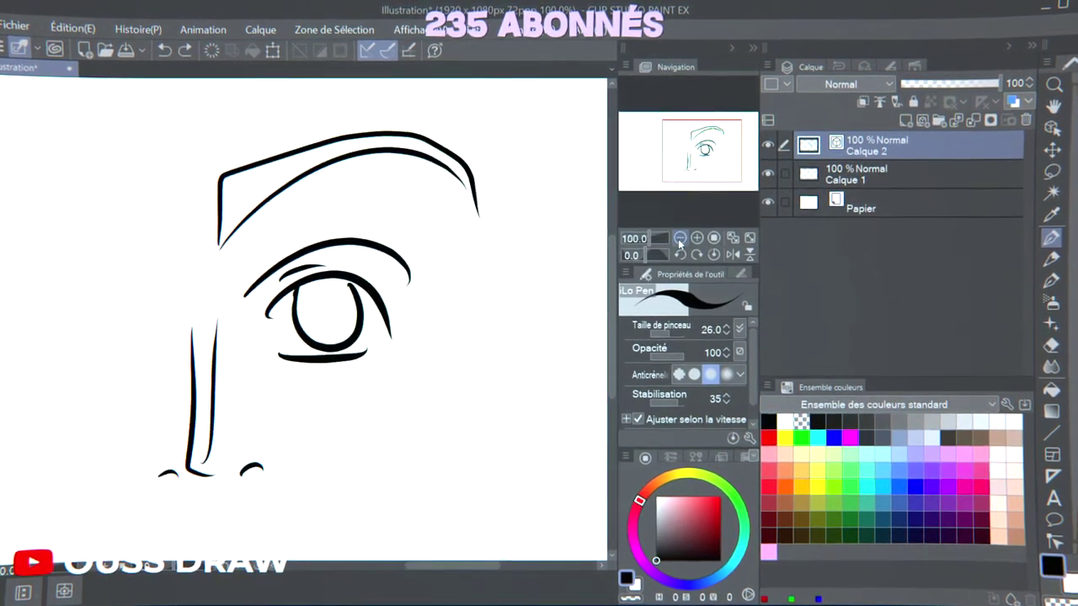
click(680, 238)
mouse_move(479, 365)
mouse_down()
mouse_move(385, 407)
mouse_move(400, 376)
mouse_up()
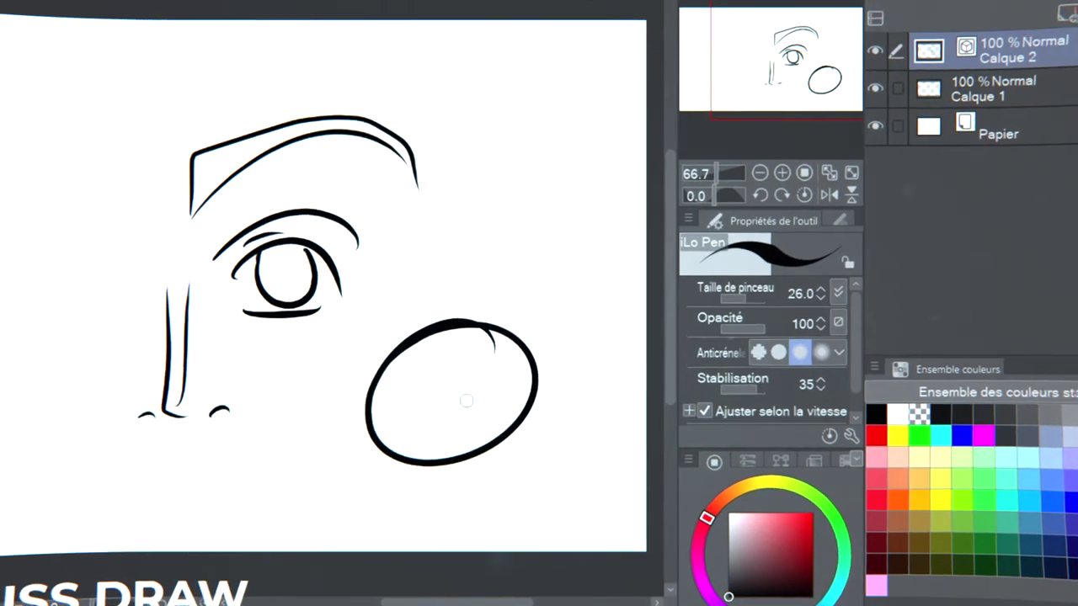
- Draw a series of short strokes all around the oval, each crossing its outline
drag(405, 293, 431, 362)
drag(448, 282, 459, 349)
drag(494, 282, 484, 356)
drag(546, 298, 515, 341)
drag(575, 364, 500, 383)
drag(553, 428, 482, 402)
drag(459, 431, 458, 439)
drag(465, 483, 463, 442)
drag(402, 495, 413, 446)
drag(349, 473, 386, 428)
drag(304, 410, 378, 407)
- Erase the parts of the short strokes that stick out beyond the oval with the Vecteur eraser
scroll(496, 368, up, 2)
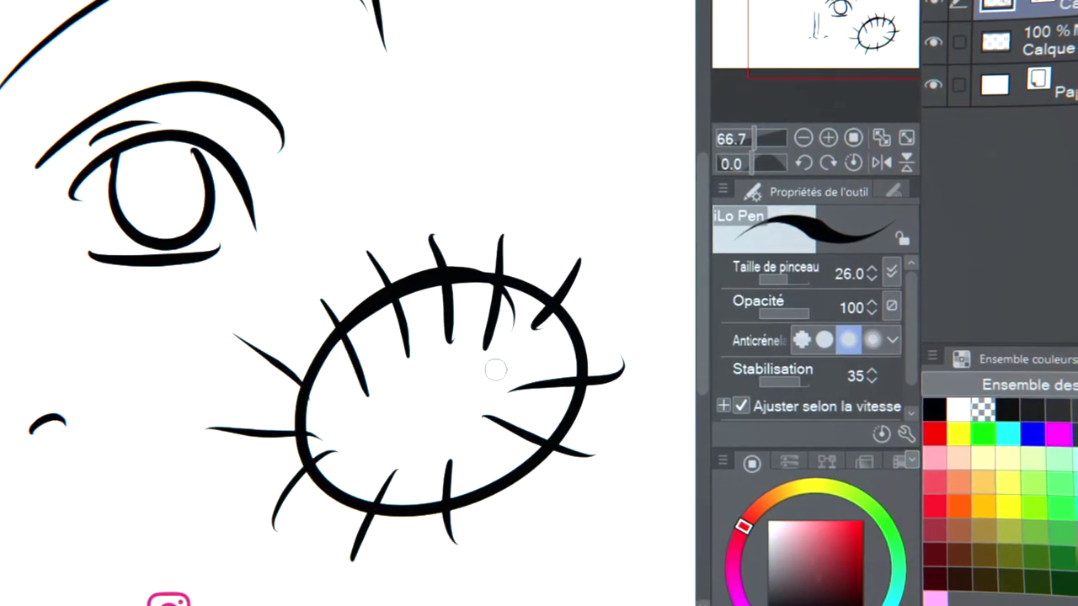
drag(853, 34, 861, 34)
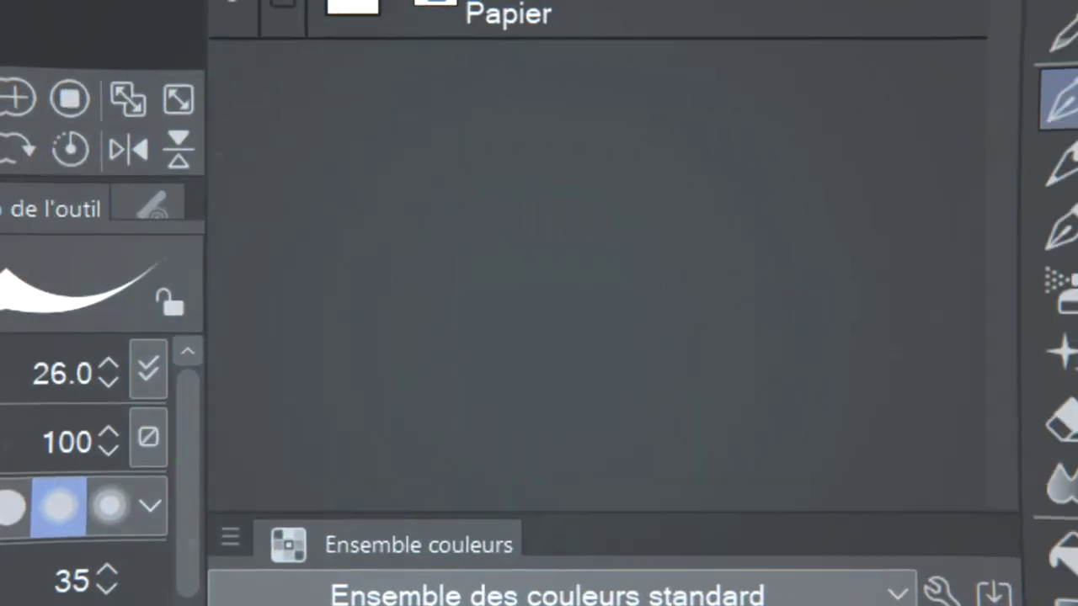
key(e)
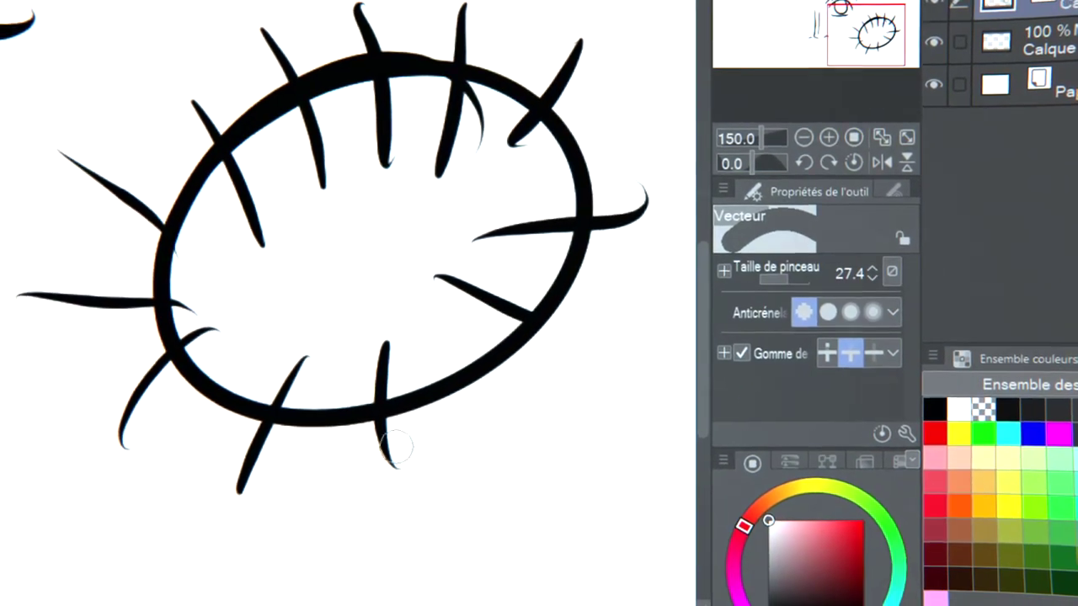
mouse_move(396, 447)
mouse_down()
mouse_move(282, 487)
mouse_move(224, 465)
mouse_up()
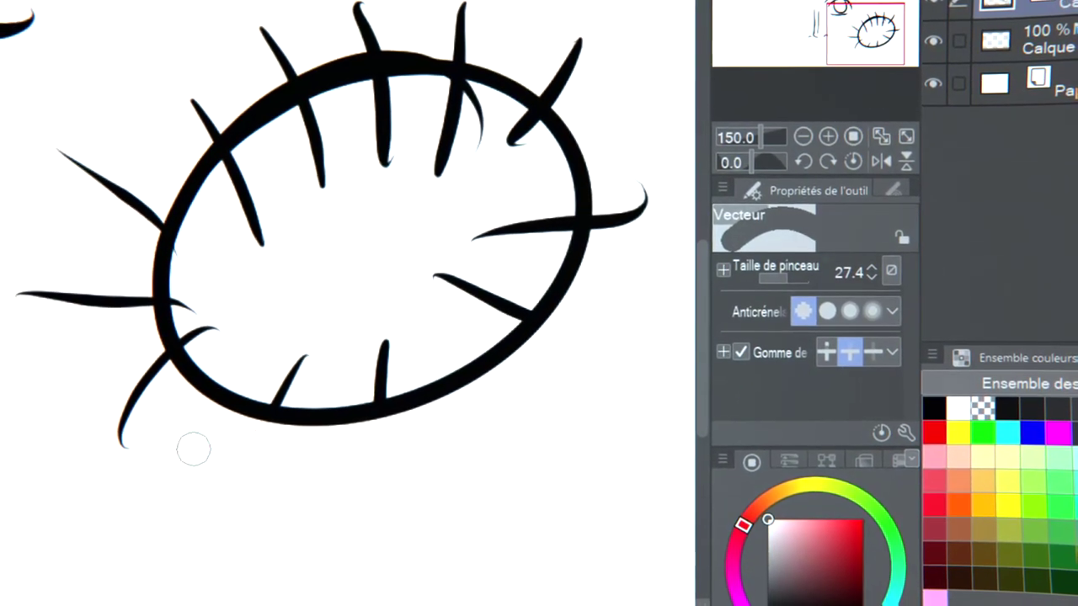
drag(106, 339, 107, 347)
drag(96, 221, 139, 173)
drag(184, 134, 239, 103)
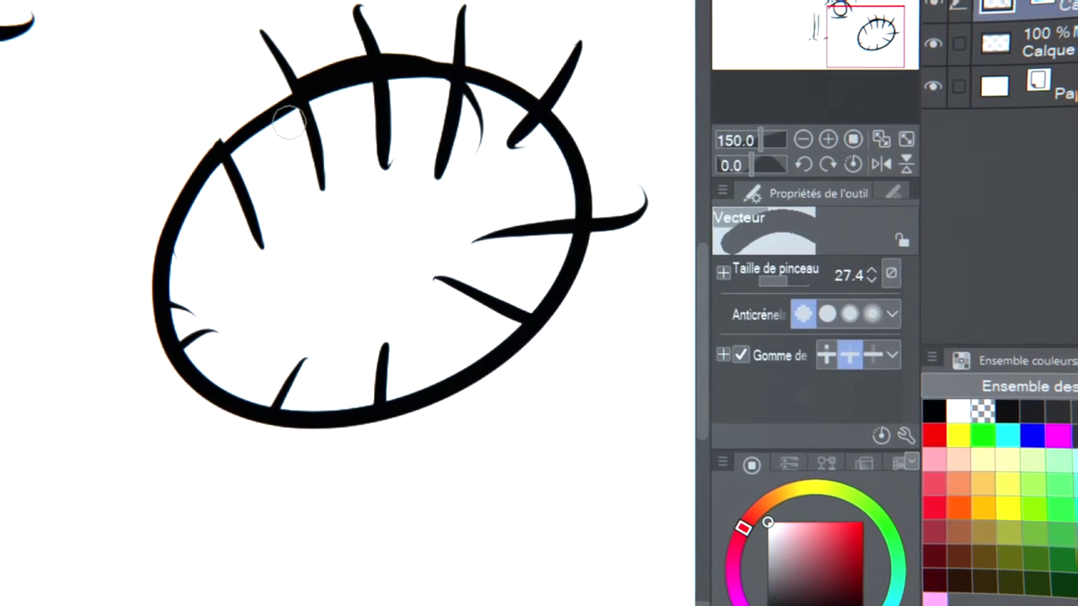
mouse_move(175, 120)
mouse_down()
mouse_move(286, 21)
mouse_move(362, 15)
mouse_up()
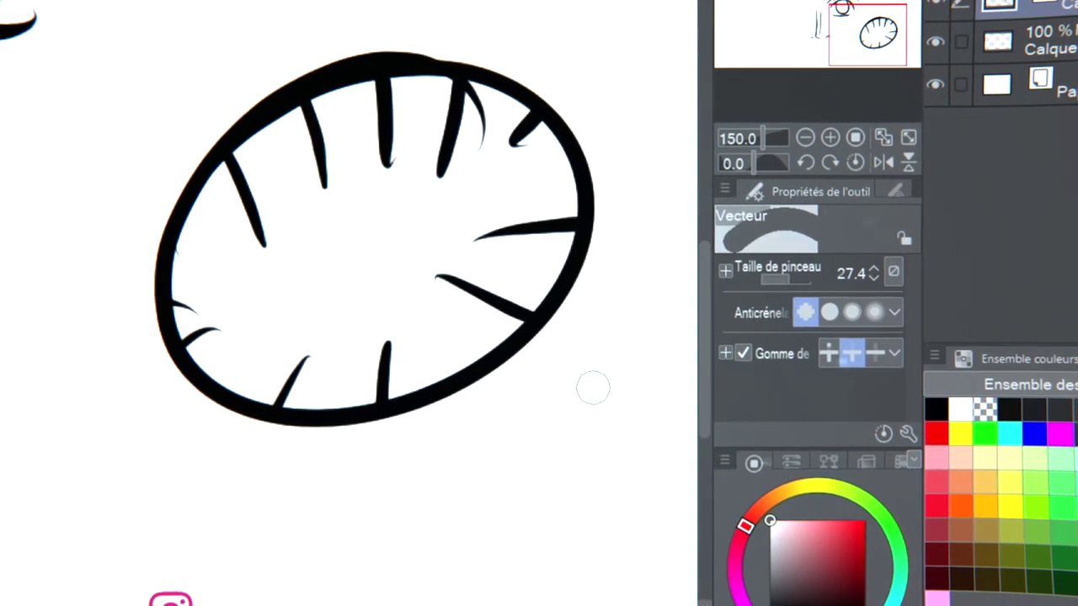
- Set the iLo Pen colour to black and draw a smaller oval across the inner ends of the short strokes
key(p)
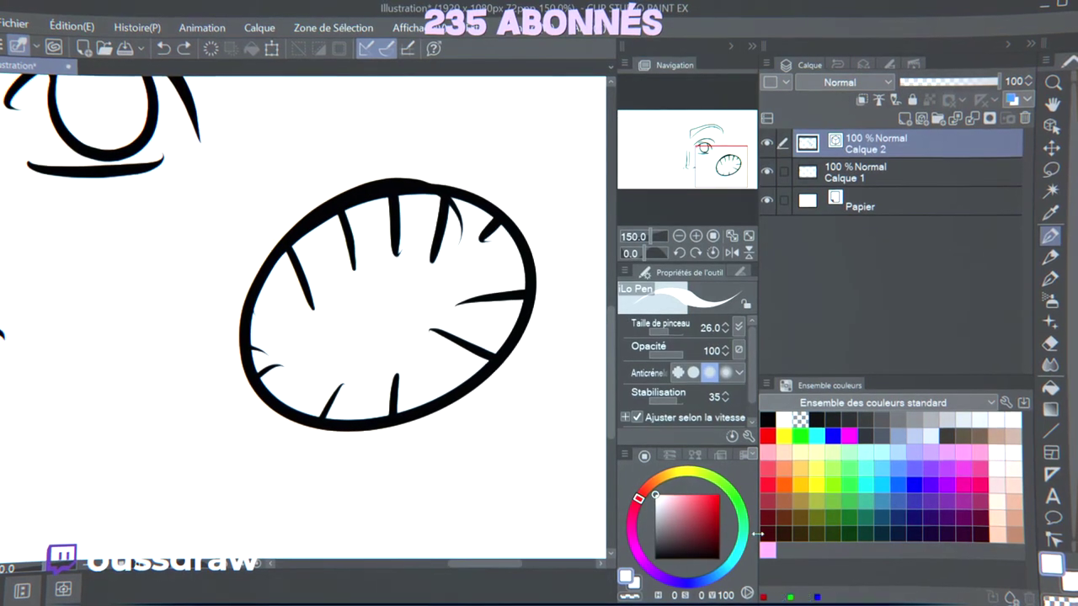
click(767, 419)
drag(367, 376, 318, 297)
key(ctrl+z)
drag(401, 271, 326, 281)
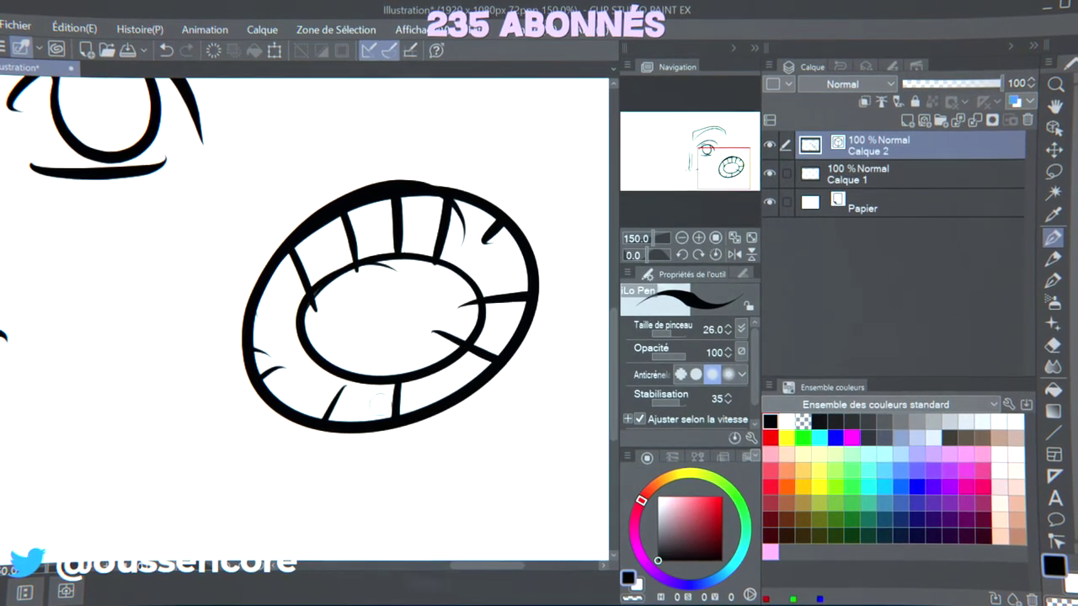
- Erase the stroke ends inside the smaller oval, and draw an iris with a pupil dot in it
key(e)
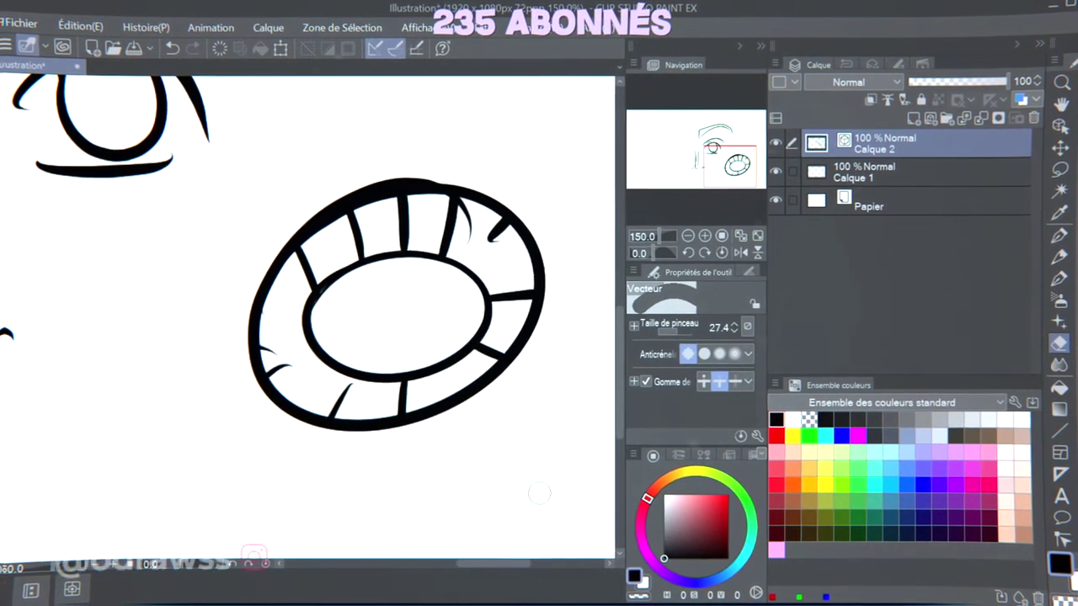
key(p)
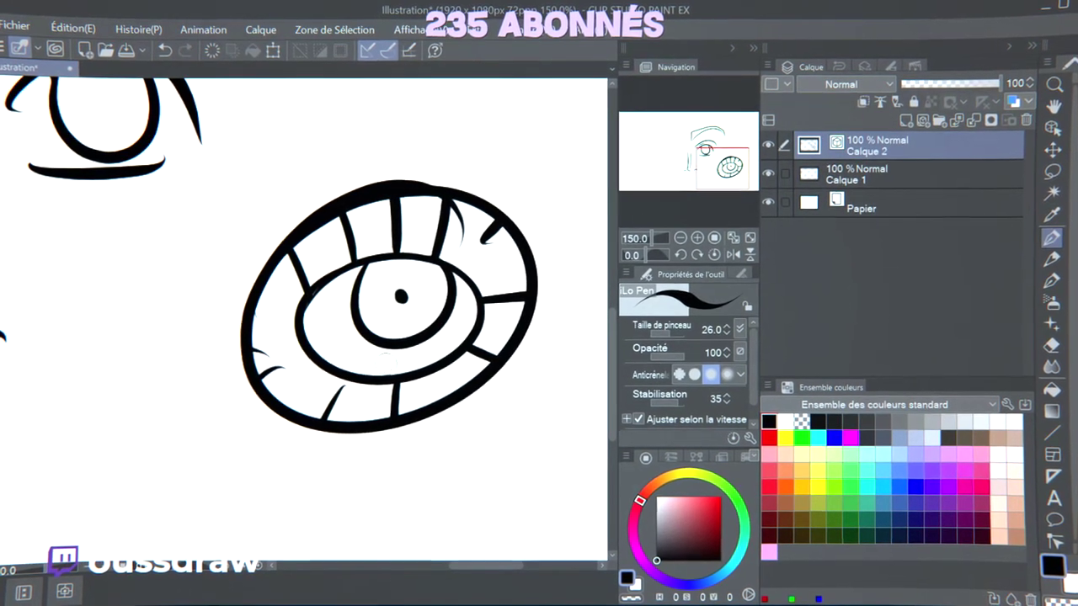
- Draw the outline of a hand with spread fingers in the empty left half of the canvas
scroll(399, 367, down, 4)
scroll(404, 366, up, 1)
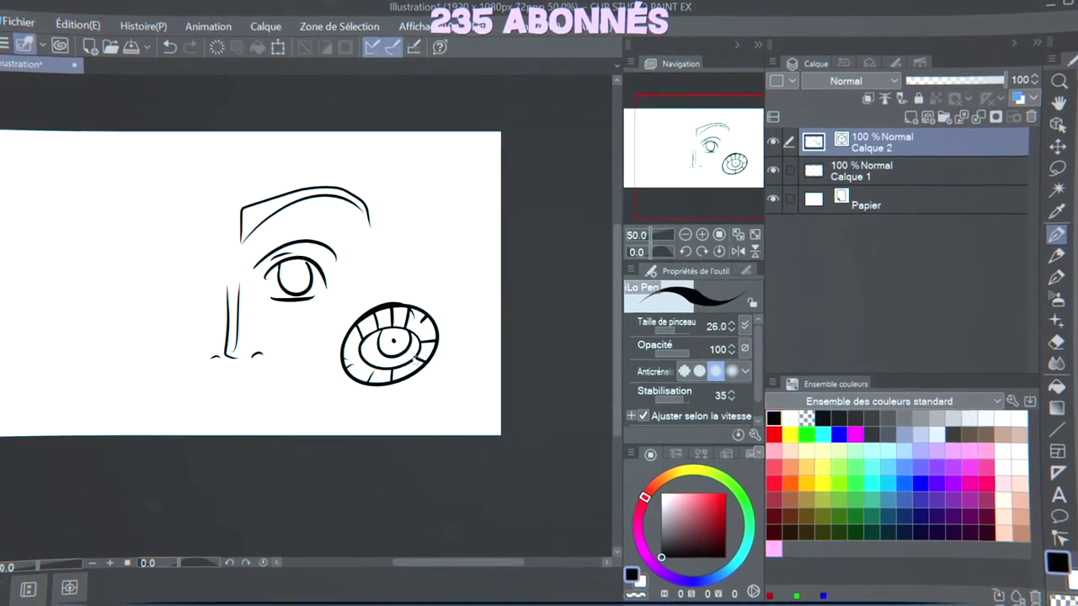
key(ctrl+plus)
key(ctrl+plus)
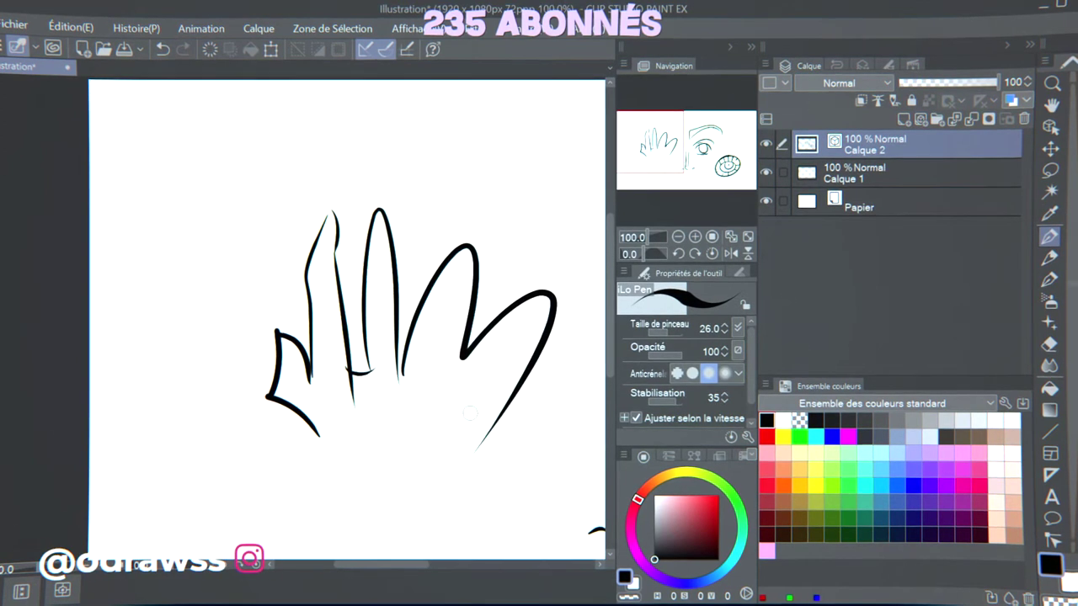
drag(482, 447, 451, 495)
drag(468, 359, 427, 459)
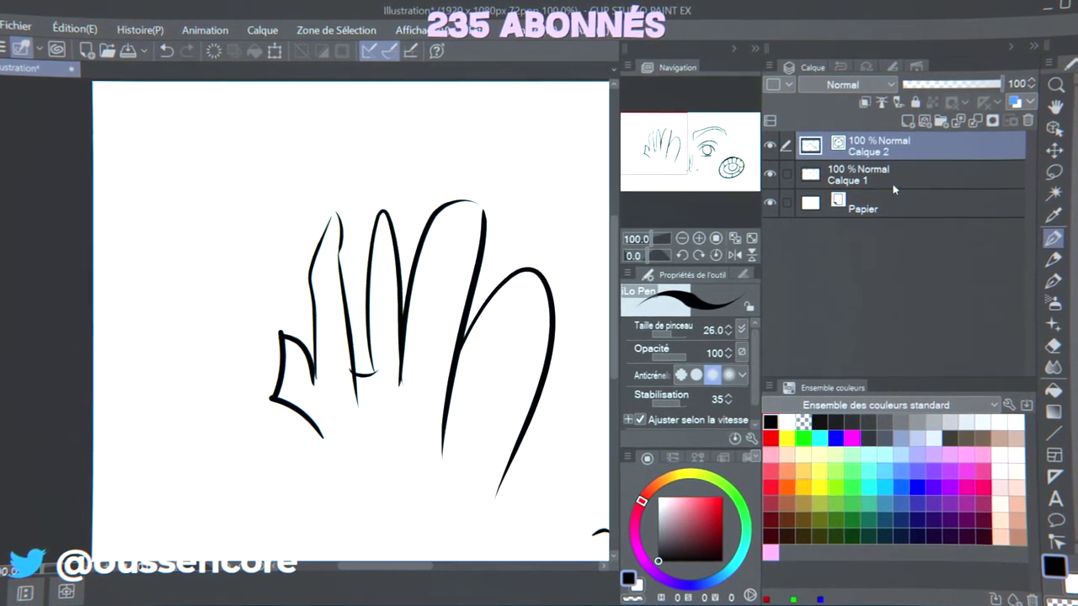
- Select the vector line of the hand's rightmost finger, then rotate and move it so its upper end meets the neighbouring finger
click(1056, 127)
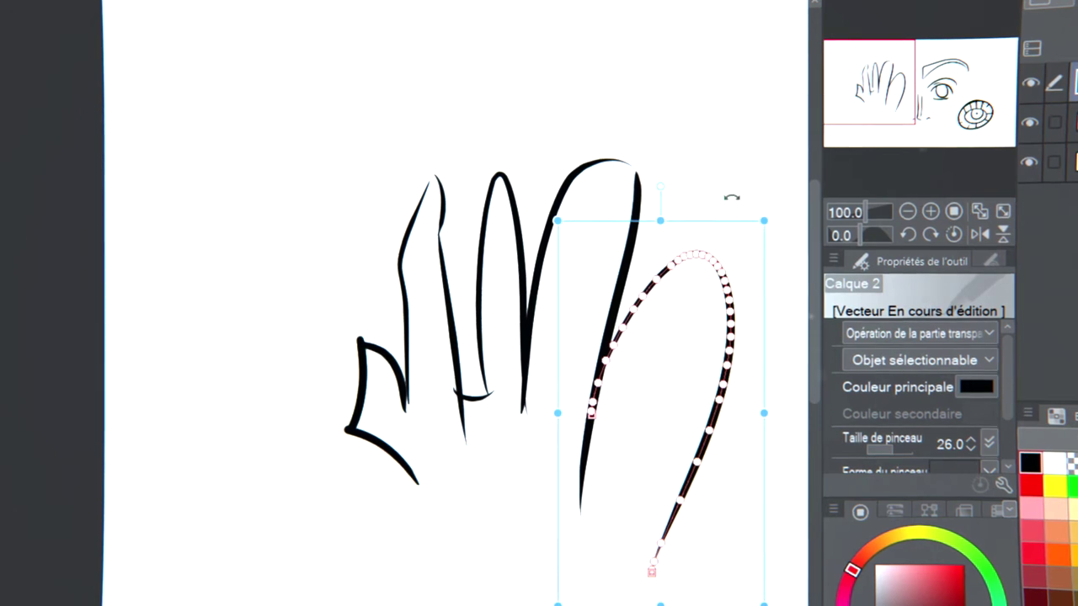
drag(744, 228, 719, 207)
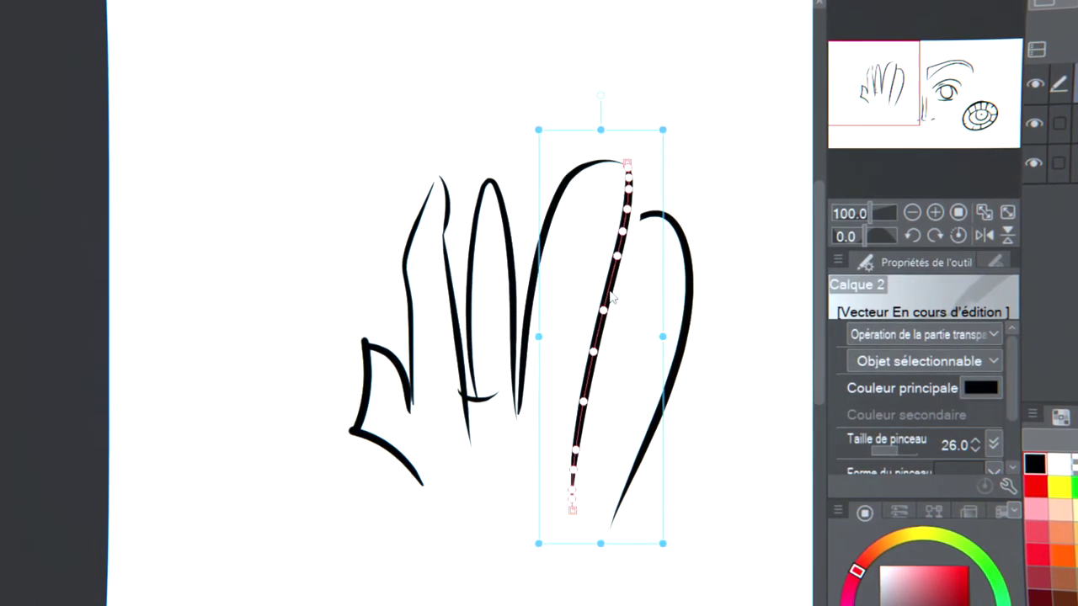
click(684, 365)
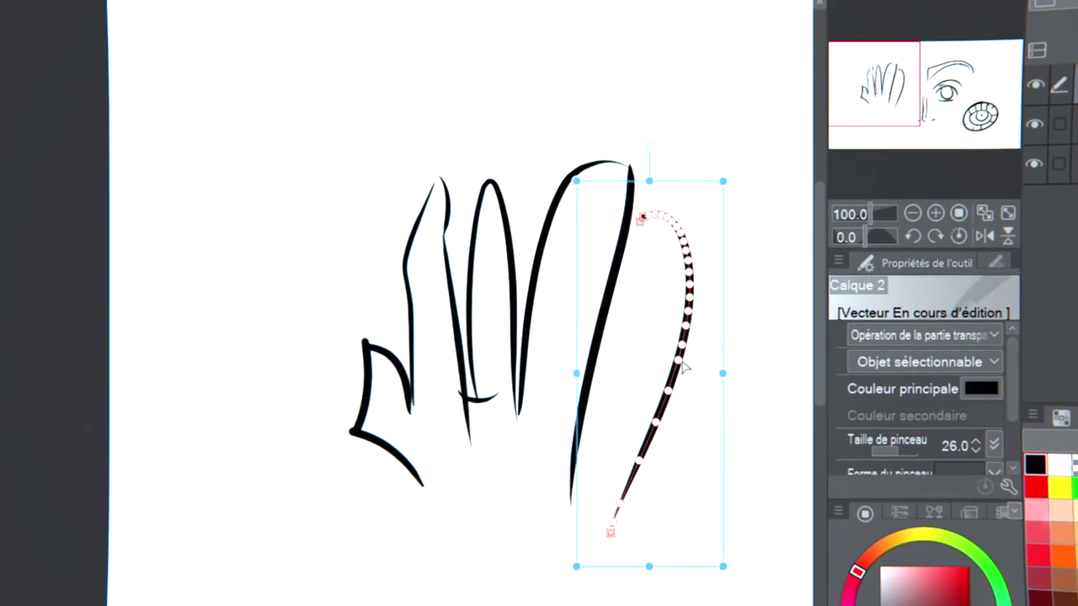
drag(735, 217, 658, 417)
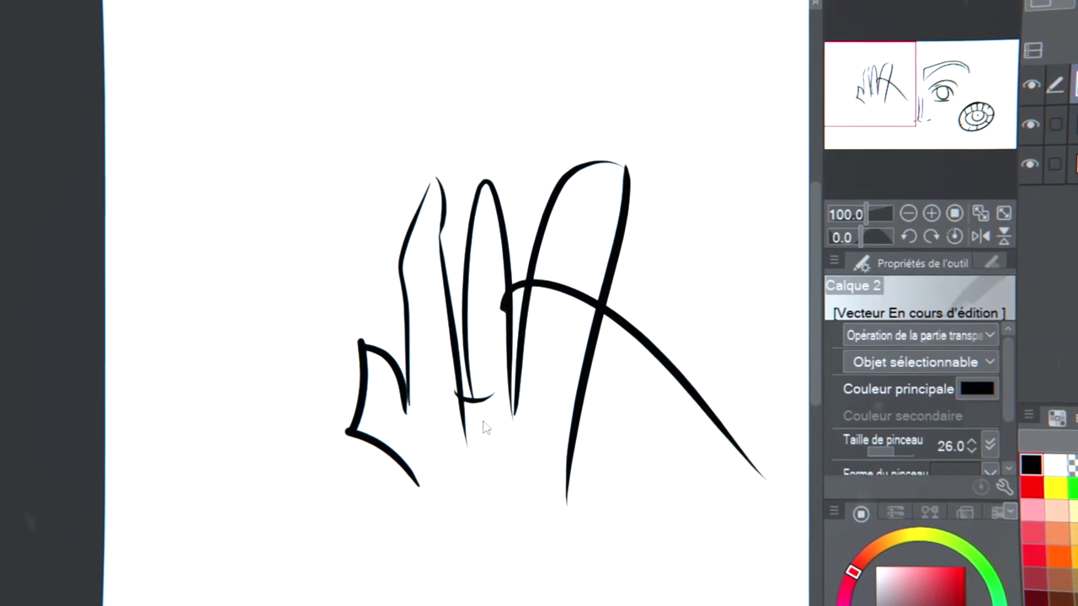
drag(687, 195, 678, 160)
click(446, 535)
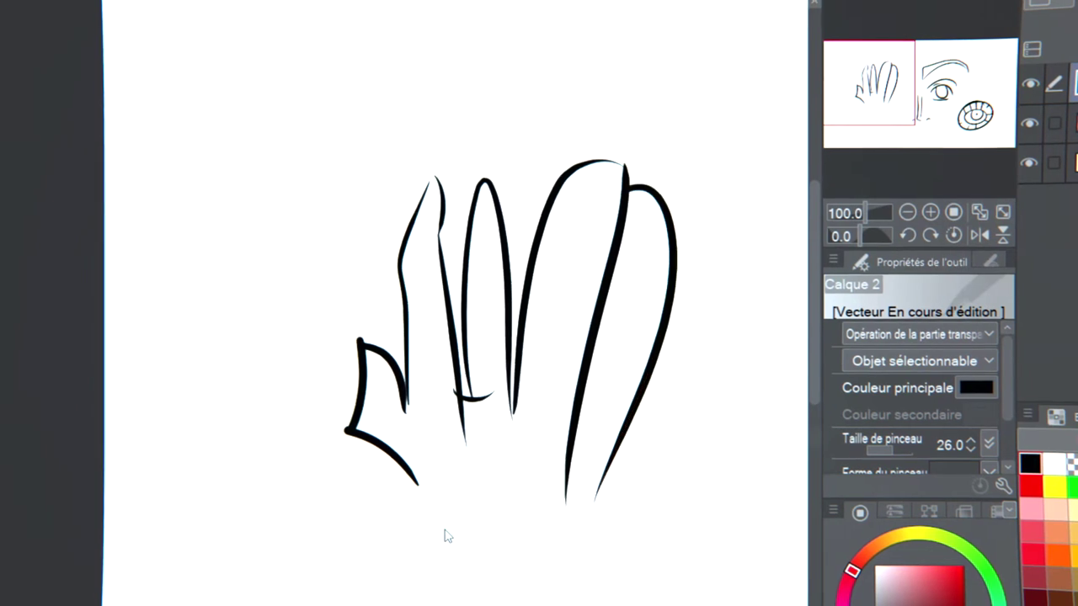
- Draw a tilted oval from overlapping curved strokes below the hand with the iLo Pen
scroll(449, 535, down, 3)
scroll(449, 536, up, 1)
drag(899, 125, 932, 173)
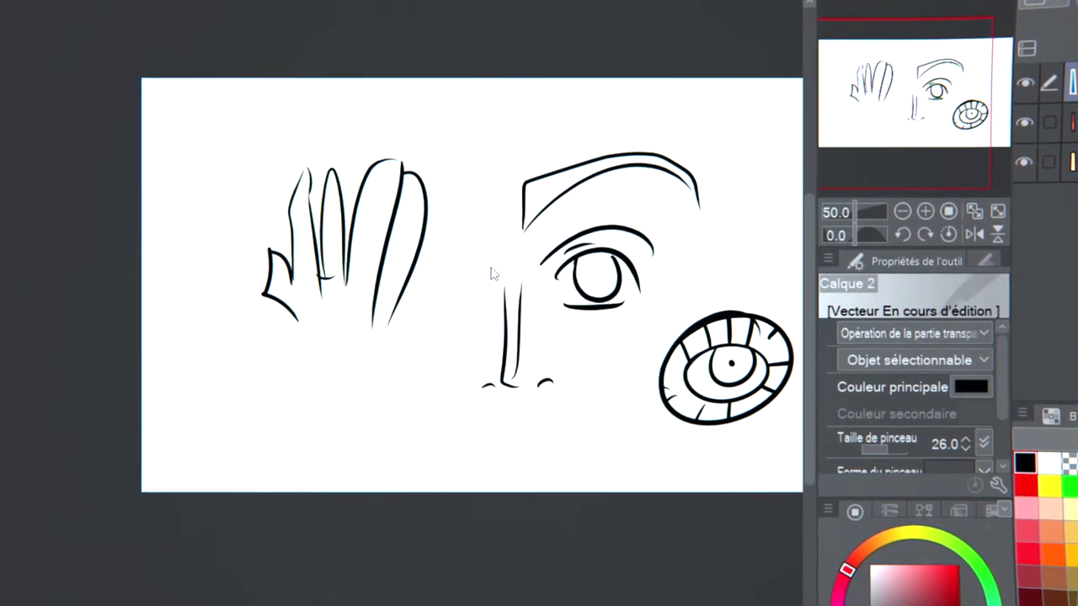
scroll(497, 293, up, 1)
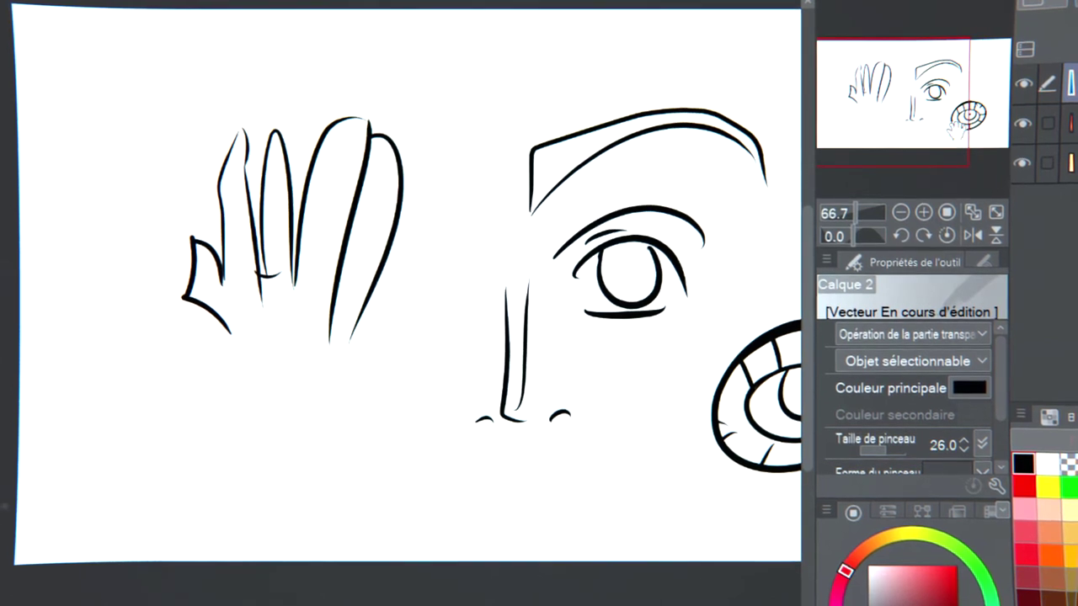
scroll(495, 290, up, 1)
drag(899, 106, 884, 108)
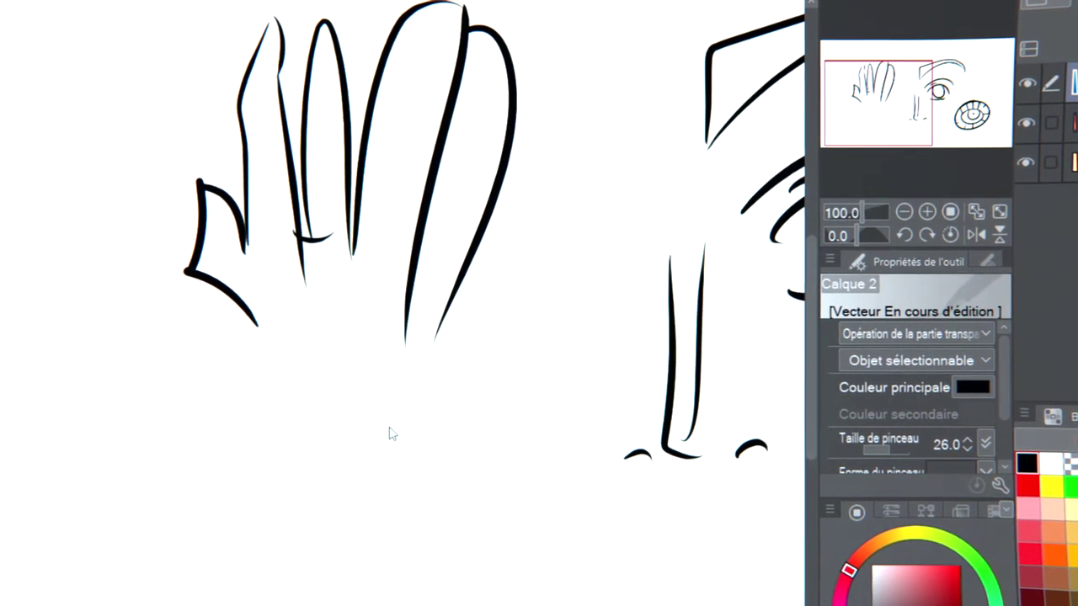
key(p)
mouse_move(405, 554)
mouse_down()
mouse_move(497, 442)
mouse_move(522, 476)
mouse_move(523, 462)
mouse_move(531, 509)
mouse_move(471, 598)
mouse_move(409, 548)
mouse_move(416, 602)
mouse_move(485, 587)
mouse_up()
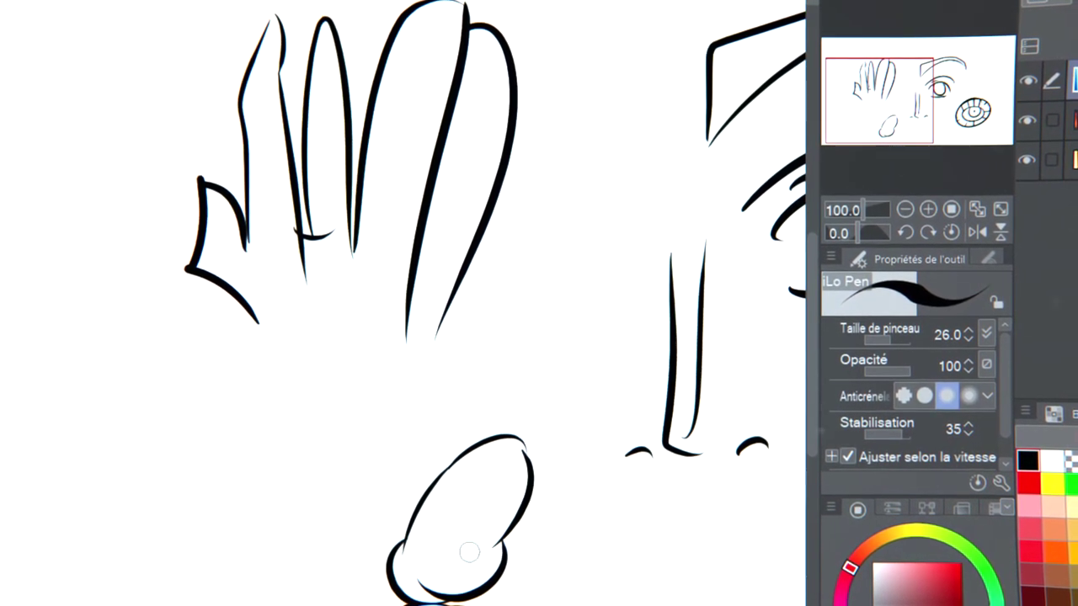
- Select the tilted oval's lower arc, then select all its vector strokes and move them together below the hand
key(o)
click(516, 589)
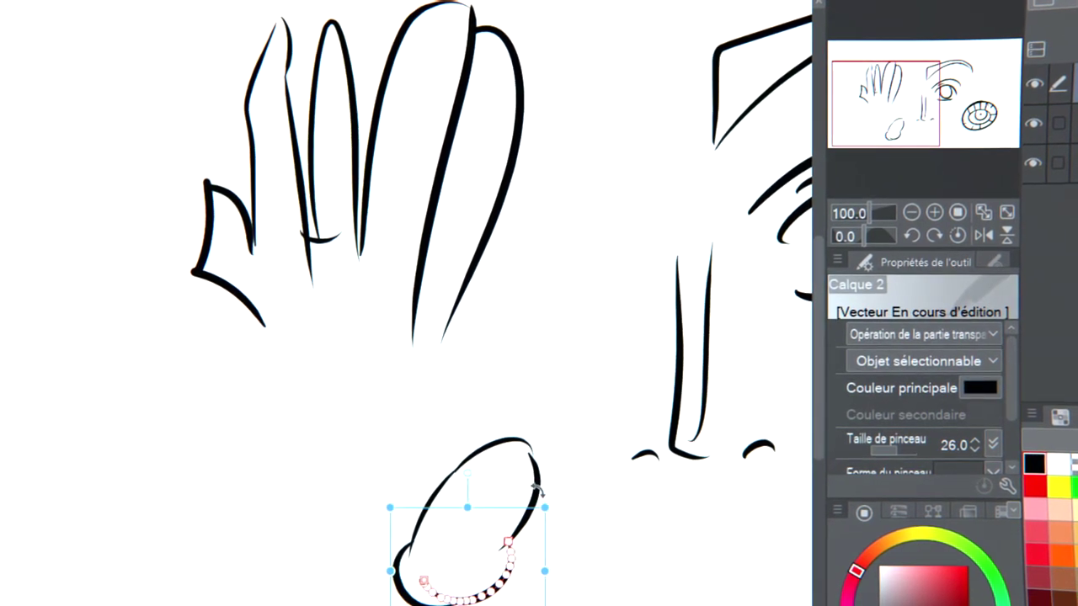
click(528, 581)
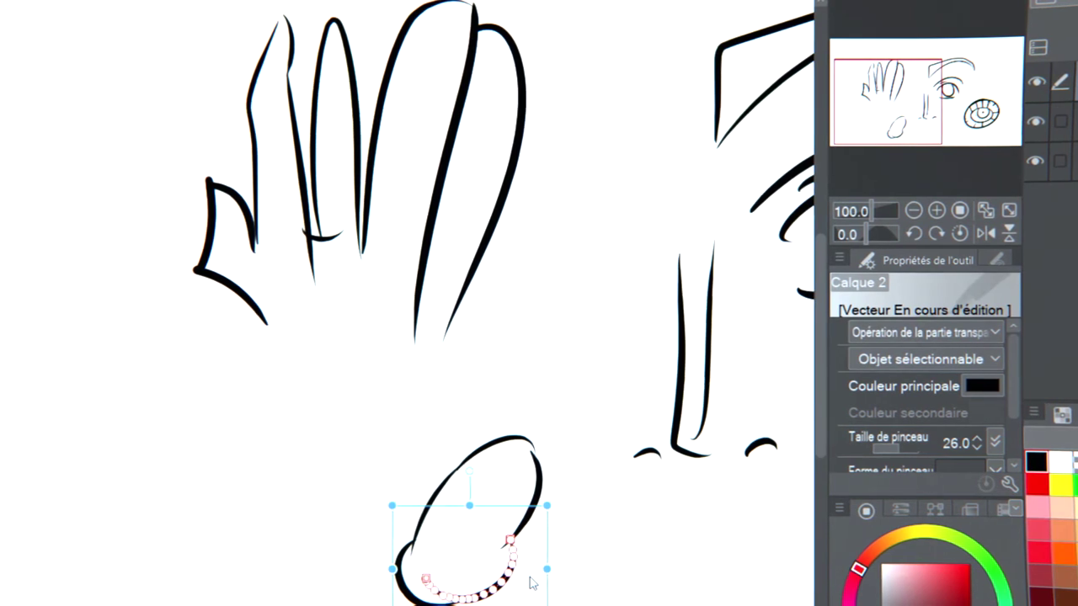
click(512, 549)
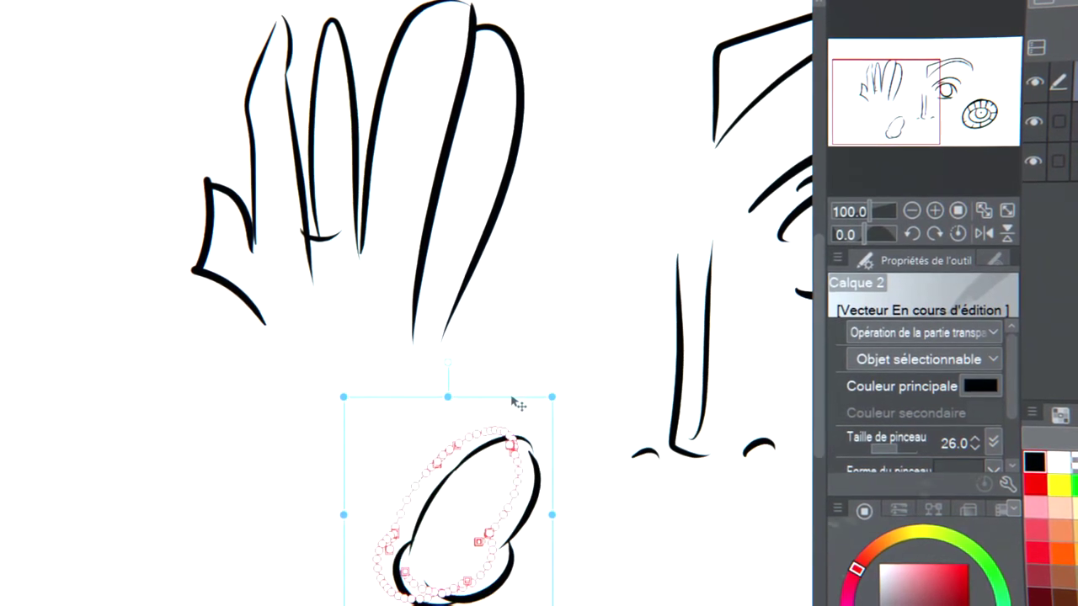
drag(522, 444, 562, 405)
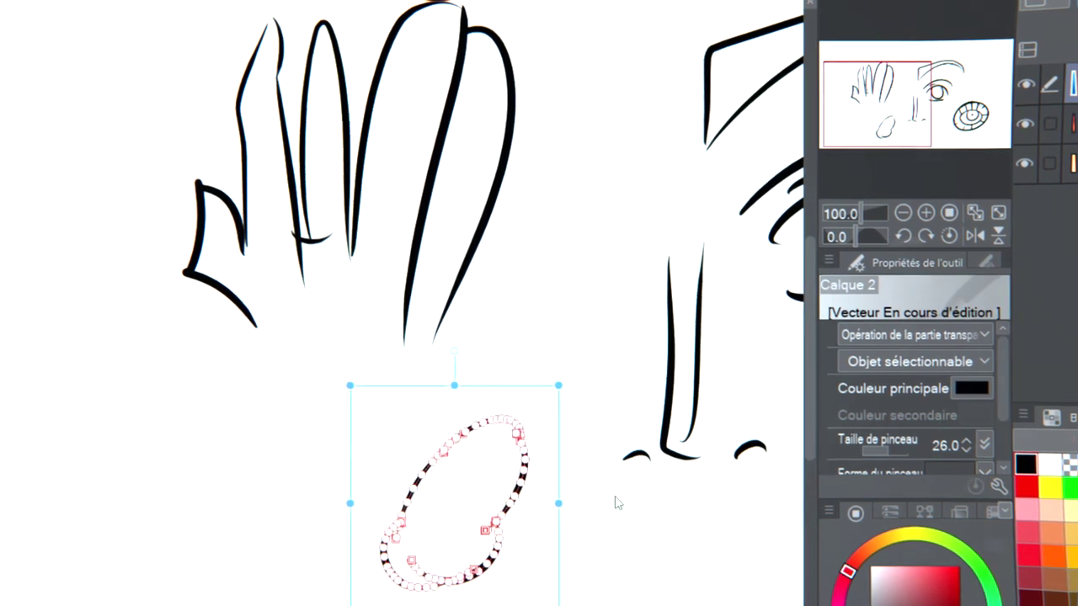
- Erase the tilted oval below the hand and the ringed eye at the right of the canvas with the vector eraser
key(e)
drag(488, 544, 504, 549)
mouse_move(384, 552)
mouse_down()
mouse_move(421, 584)
mouse_move(440, 574)
mouse_up()
drag(446, 475, 415, 481)
drag(504, 477, 534, 487)
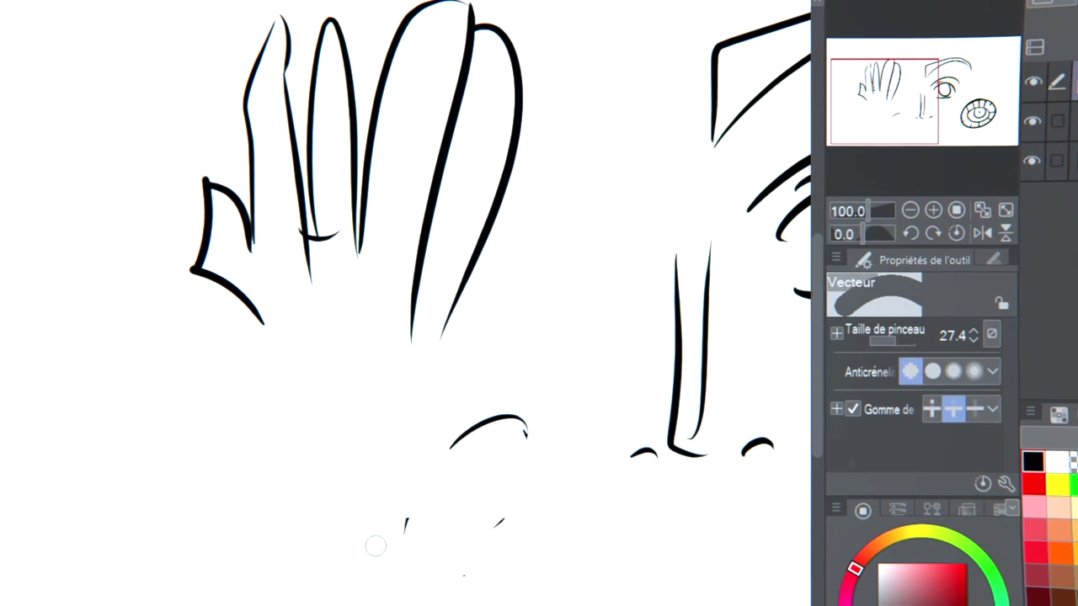
click(498, 523)
click(468, 578)
drag(492, 407, 510, 472)
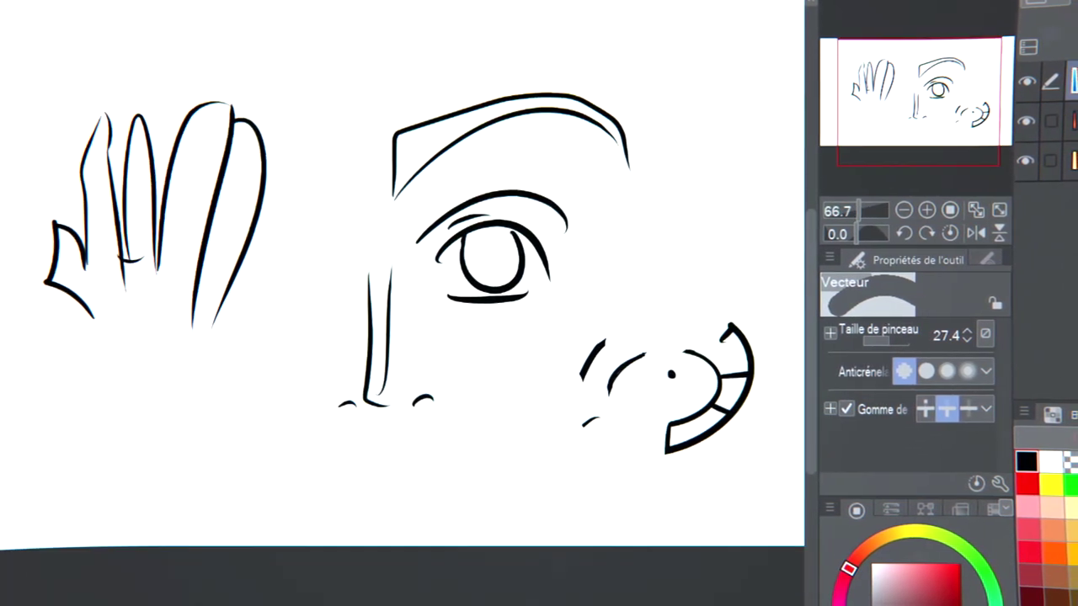
mouse_move(588, 357)
mouse_down()
mouse_move(663, 422)
mouse_move(599, 398)
mouse_move(584, 379)
mouse_move(618, 374)
mouse_move(574, 424)
mouse_move(633, 372)
mouse_move(608, 397)
mouse_move(715, 368)
mouse_move(675, 378)
mouse_move(676, 410)
mouse_move(710, 366)
mouse_move(673, 463)
mouse_move(719, 391)
mouse_move(705, 442)
mouse_move(743, 363)
mouse_move(731, 437)
mouse_move(744, 361)
mouse_up()
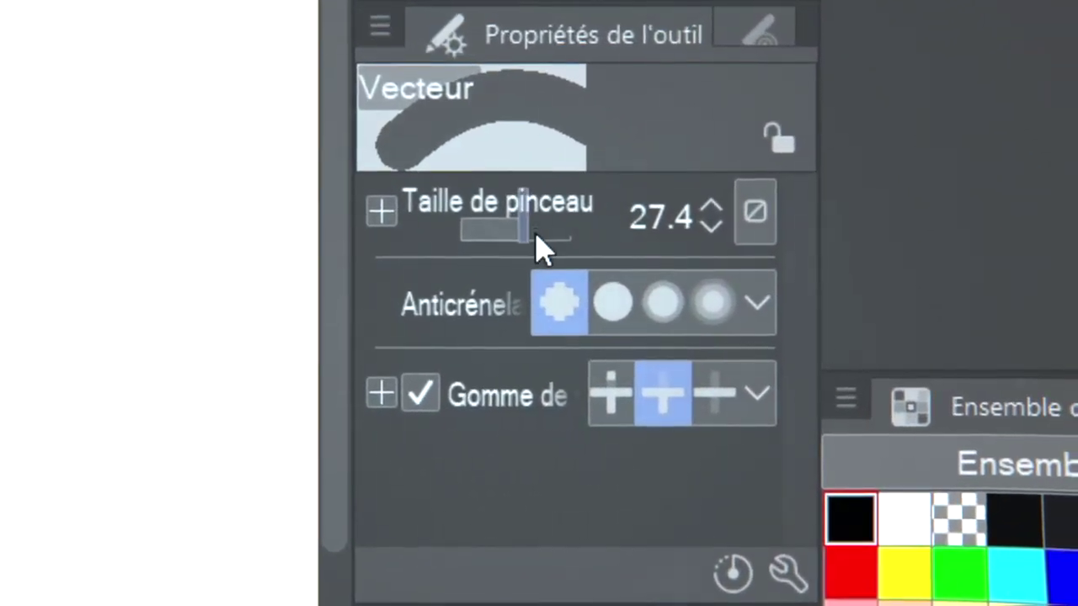
- Erase the hand drawing with the vector eraser enlarged to 742.9, and reduce the eraser size to 73.7
drag(707, 287, 785, 302)
click(180, 132)
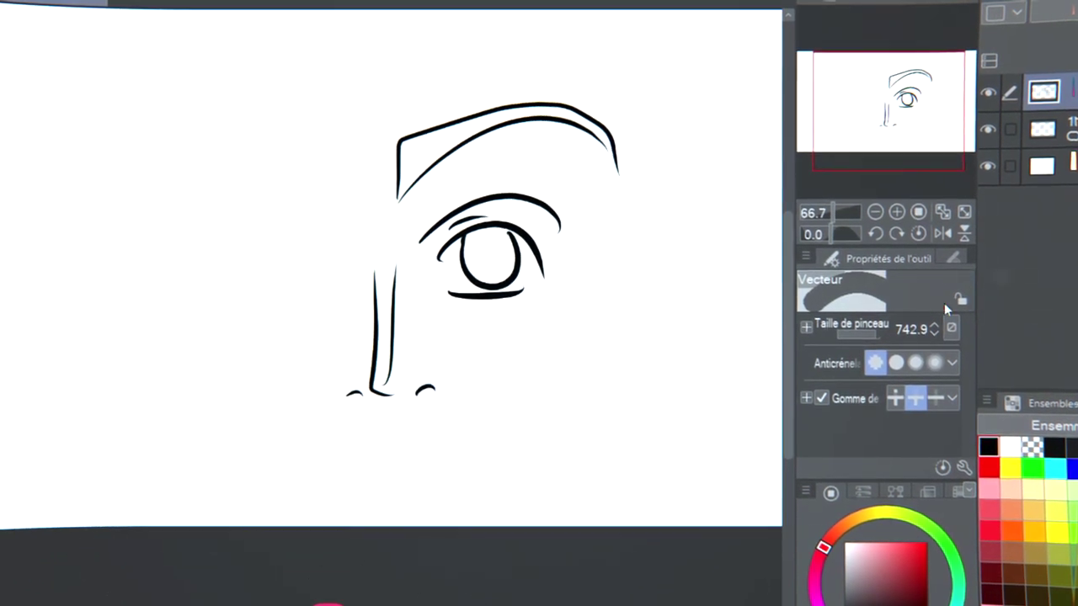
mouse_move(880, 332)
mouse_down()
mouse_move(864, 337)
mouse_move(873, 335)
mouse_up()
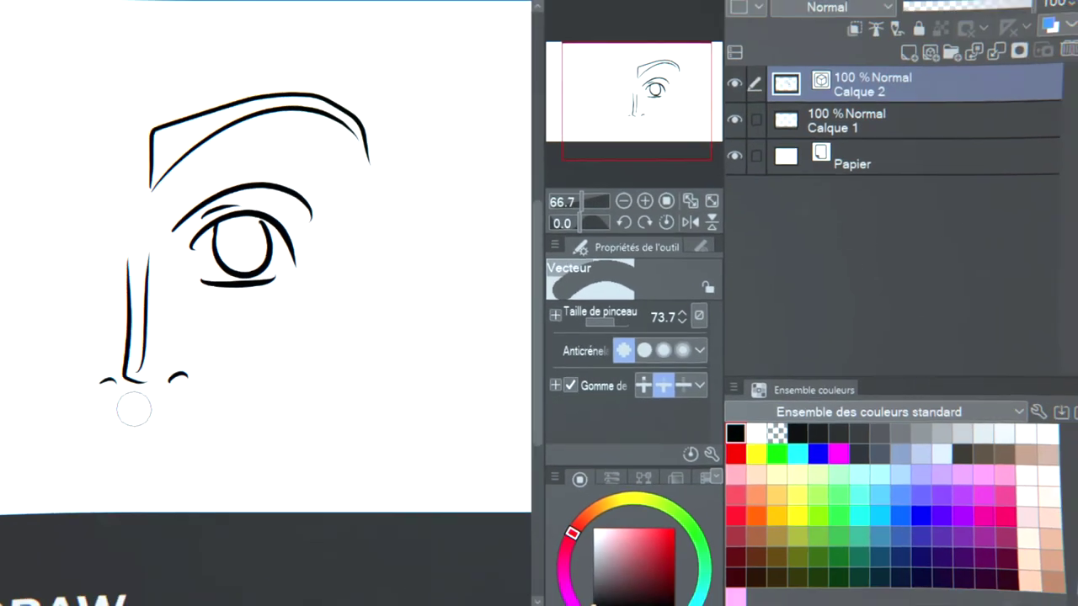
- Sketch overlapping oval strokes beside the nose on raster layer Calque 5 with the iLo Pen, and erase part of their right side
key(p)
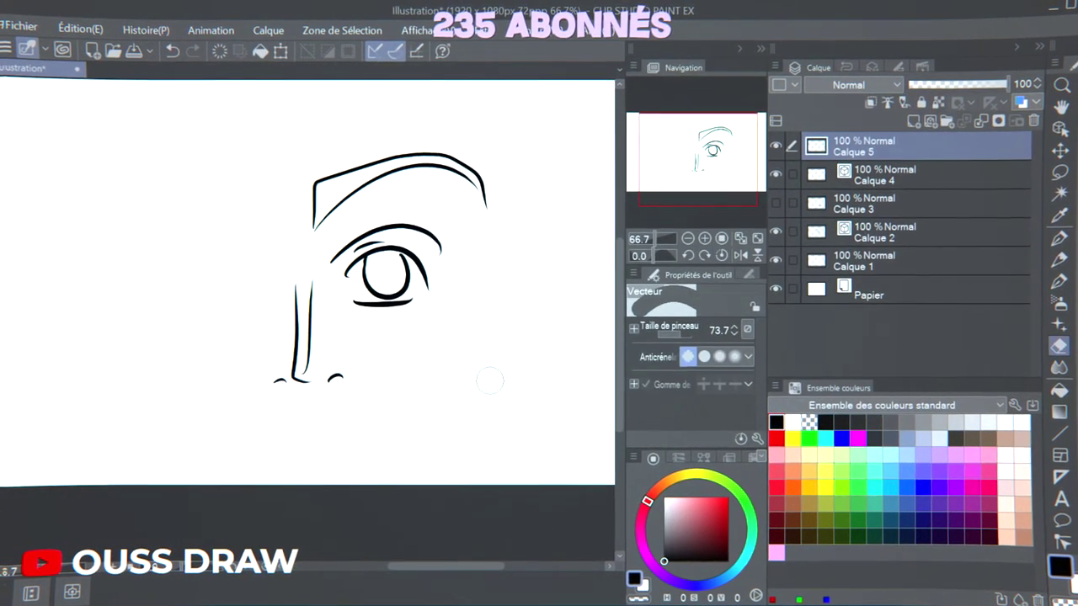
right_click(484, 379)
key(x)
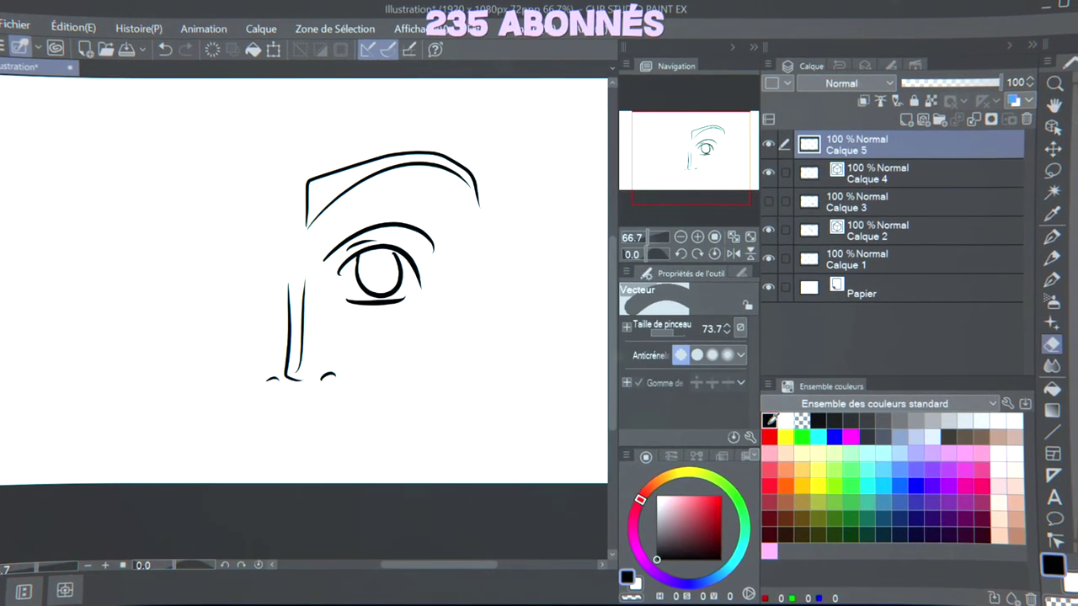
key(p)
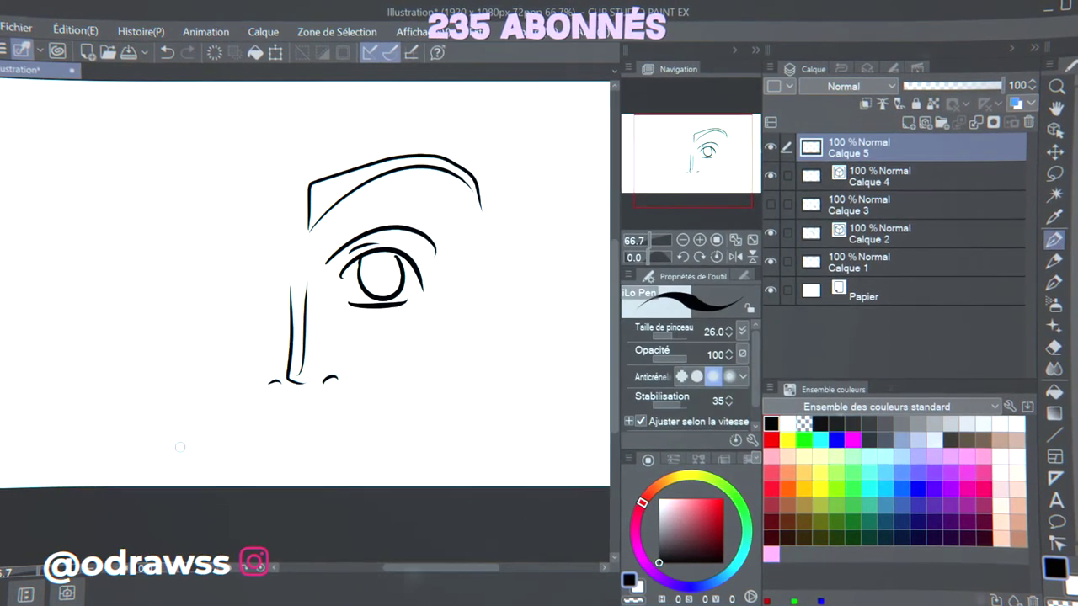
drag(430, 392, 504, 423)
drag(435, 435, 533, 391)
mouse_move(470, 339)
mouse_down()
mouse_move(450, 443)
mouse_move(424, 443)
mouse_up()
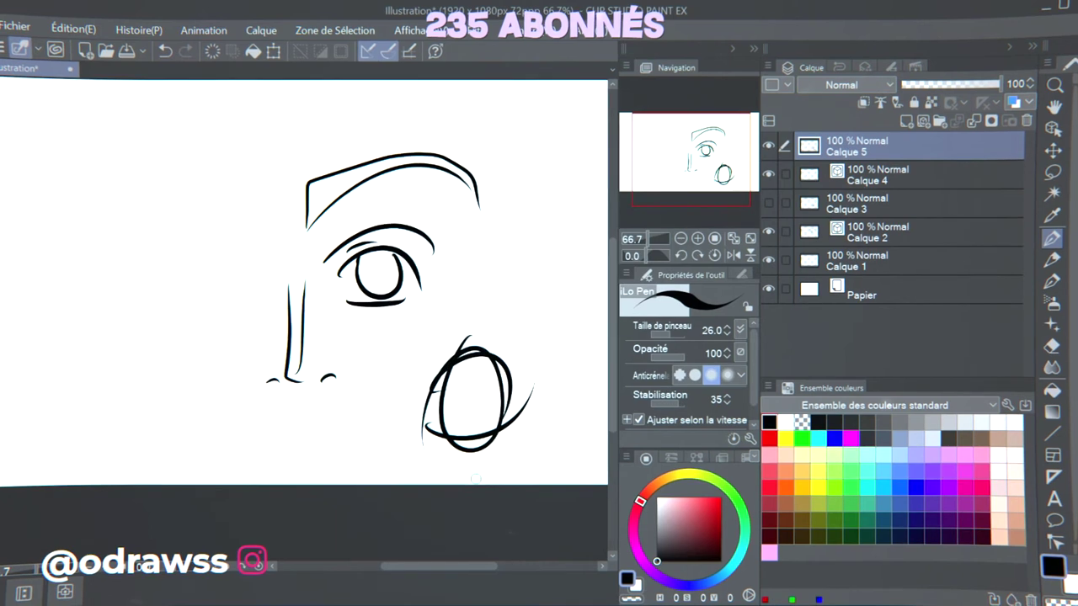
key(e)
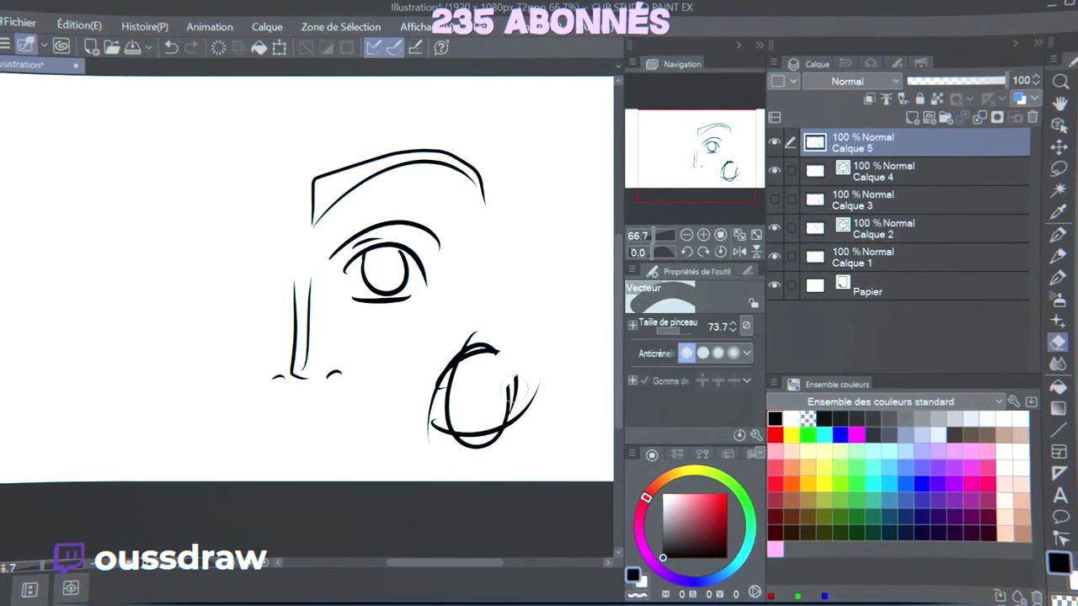
mouse_move(520, 375)
mouse_down()
mouse_move(492, 408)
mouse_move(524, 388)
mouse_move(480, 455)
mouse_move(511, 408)
mouse_move(474, 422)
mouse_up()
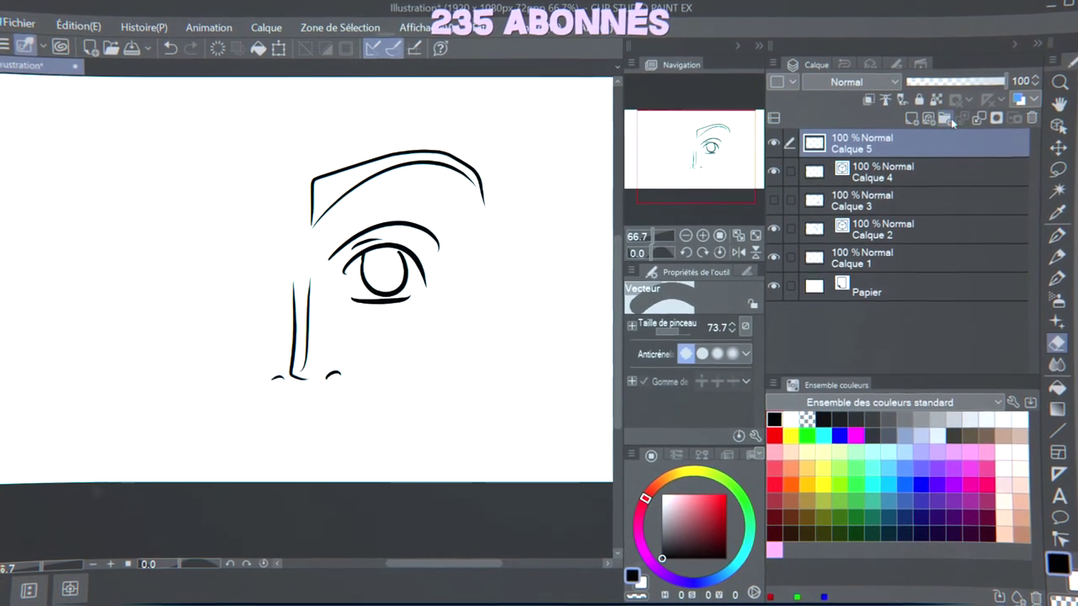
- Add a vector layer above Calque 5, and draw a hooked curve on Calque 5 shown in the blue layer colour
click(927, 121)
click(867, 172)
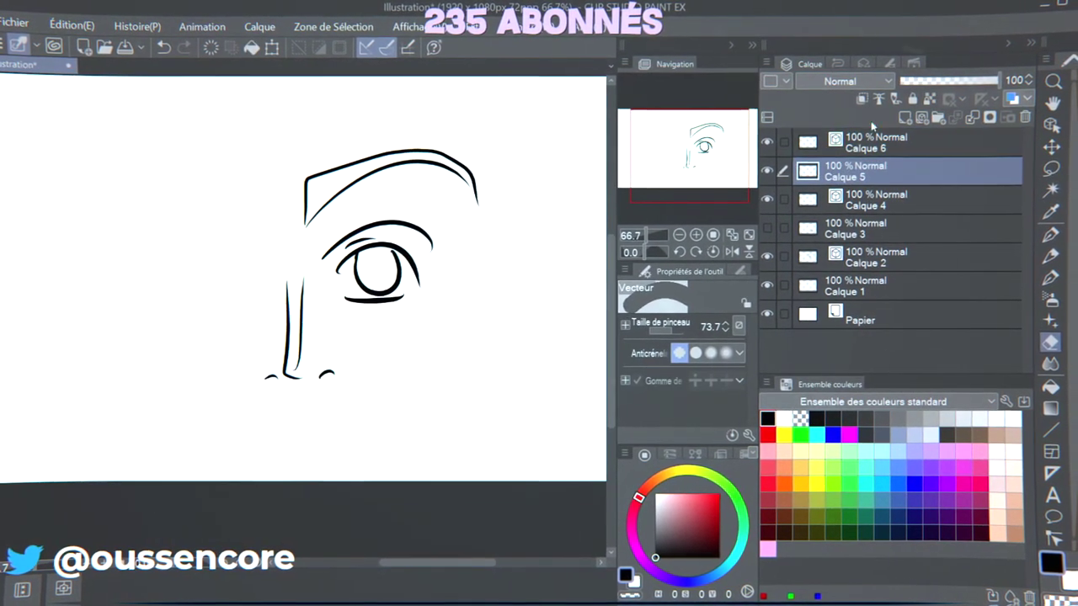
key(p)
drag(457, 378, 491, 431)
click(1010, 100)
click(872, 145)
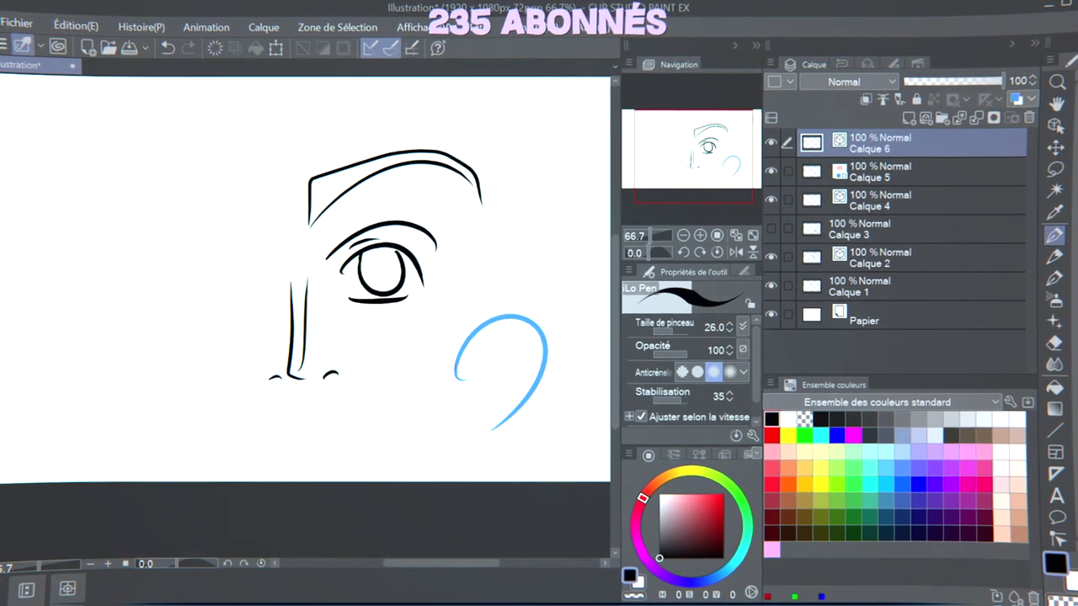
- Try several black pen strokes tracing the blue curve on vector layer Calque 6, undoing each attempt
mouse_move(454, 380)
mouse_down()
mouse_move(526, 323)
mouse_move(519, 407)
mouse_up()
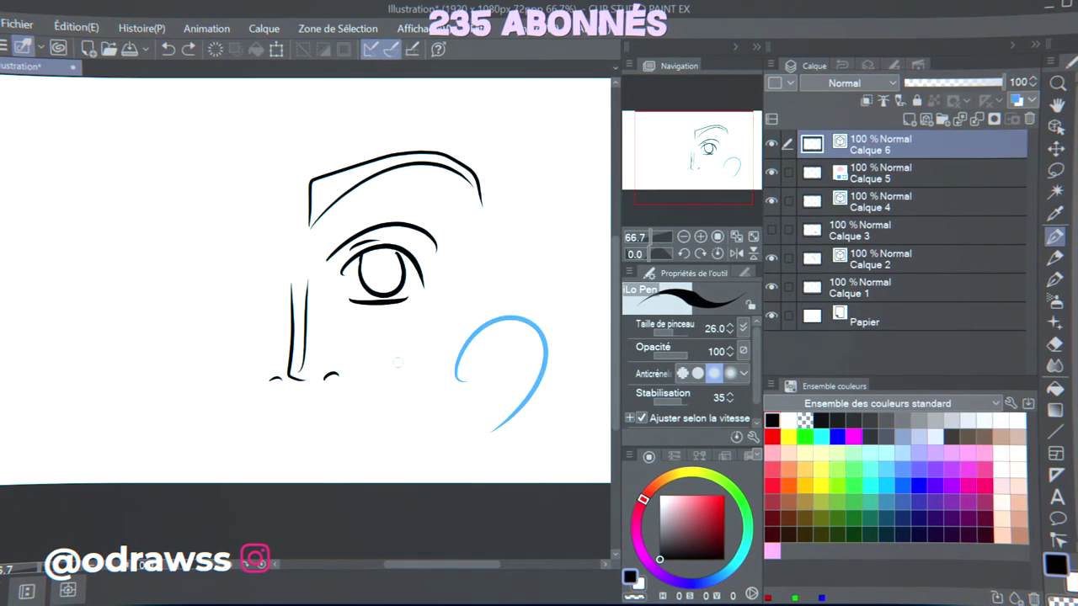
mouse_move(461, 377)
mouse_down()
mouse_move(483, 330)
mouse_move(548, 355)
mouse_move(503, 441)
mouse_up()
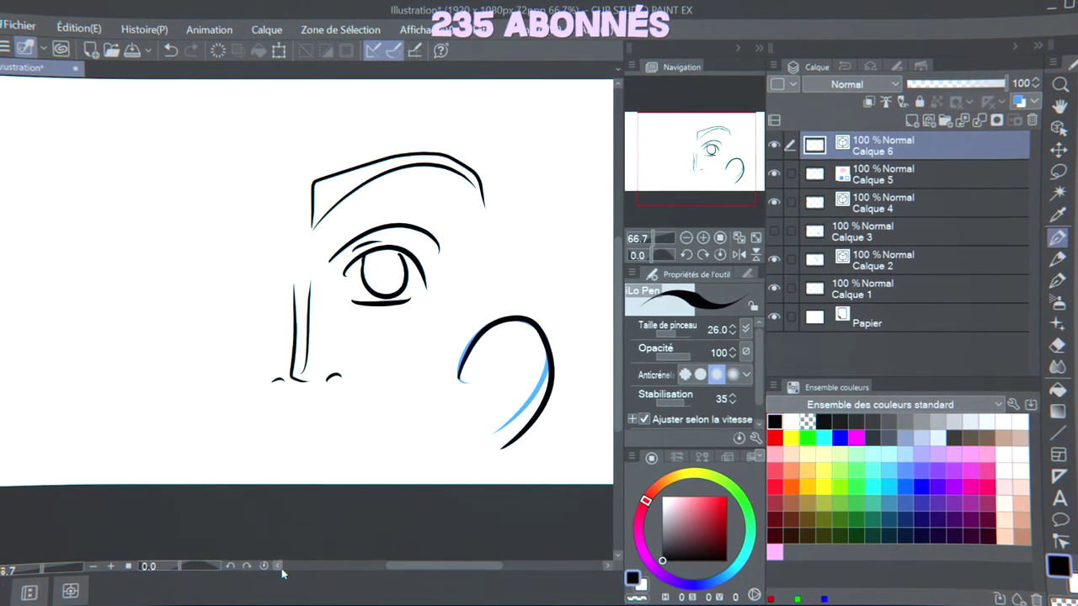
key(ctrl+z)
drag(529, 317, 501, 431)
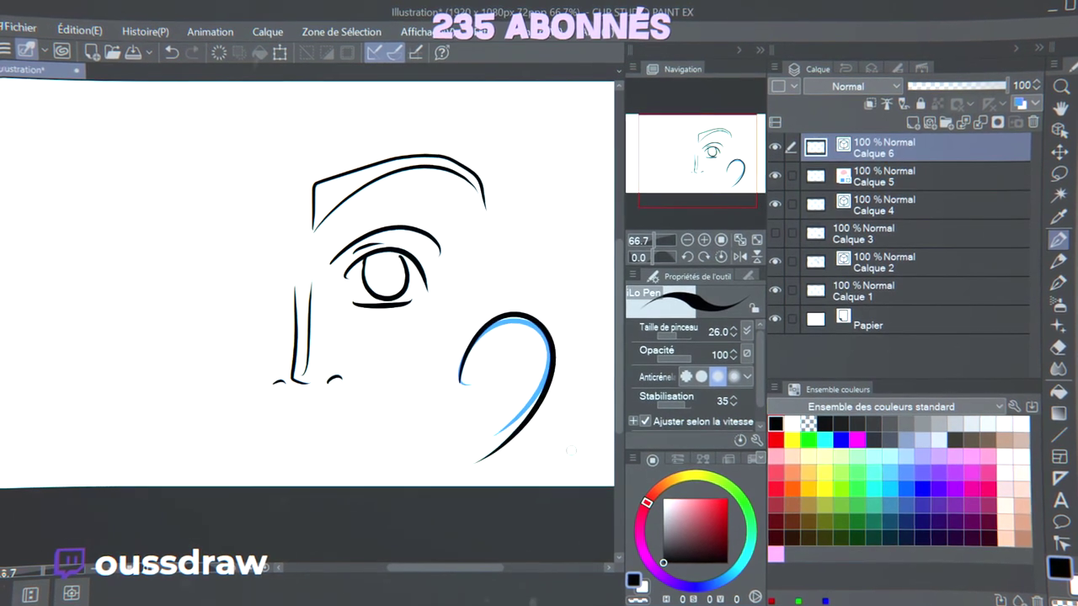
key(ctrl+z)
mouse_move(455, 383)
mouse_down()
mouse_move(523, 327)
mouse_move(469, 464)
mouse_up()
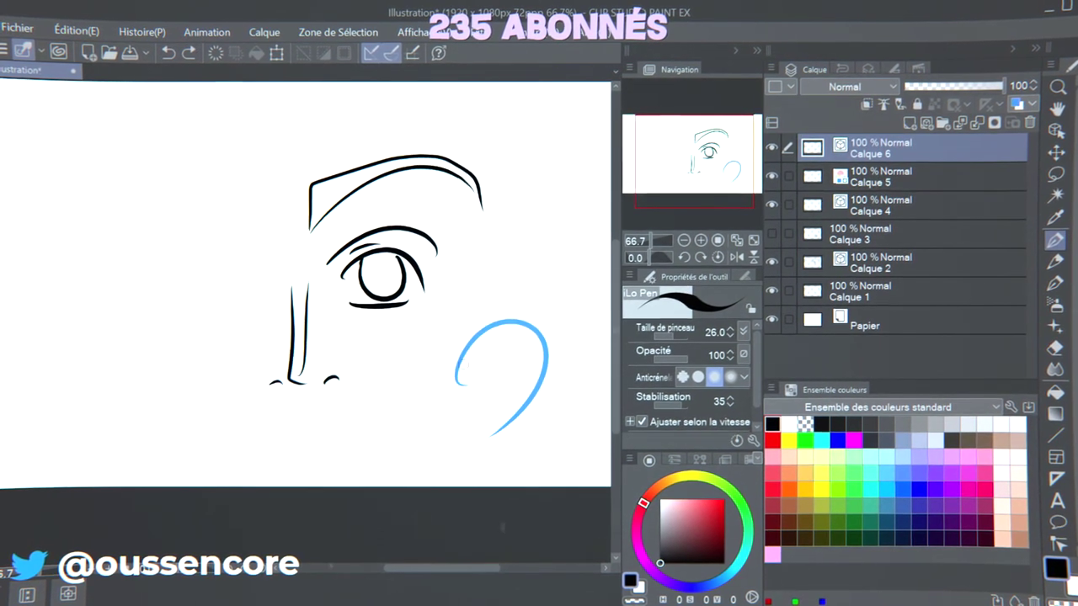
mouse_move(454, 384)
mouse_down()
mouse_move(476, 336)
mouse_move(521, 323)
mouse_move(533, 370)
mouse_up()
key(ctrl+z)
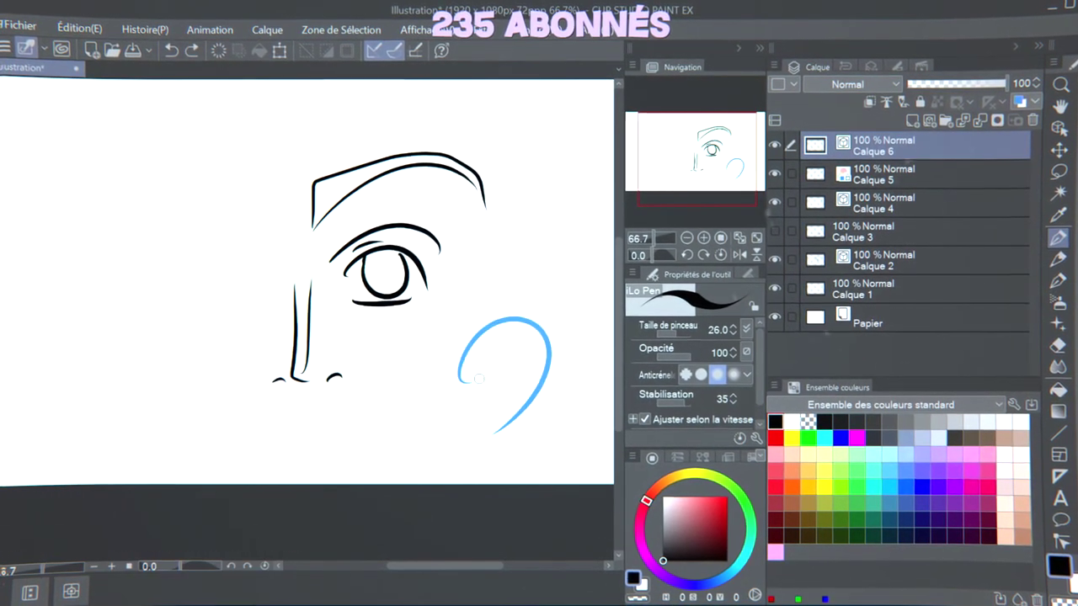
mouse_move(469, 381)
mouse_down()
mouse_move(534, 333)
mouse_move(499, 430)
mouse_move(461, 375)
mouse_move(542, 314)
mouse_move(513, 412)
mouse_up()
key(ctrl+z)
key(ctrl+z)
drag(462, 379, 502, 435)
key(ctrl+z)
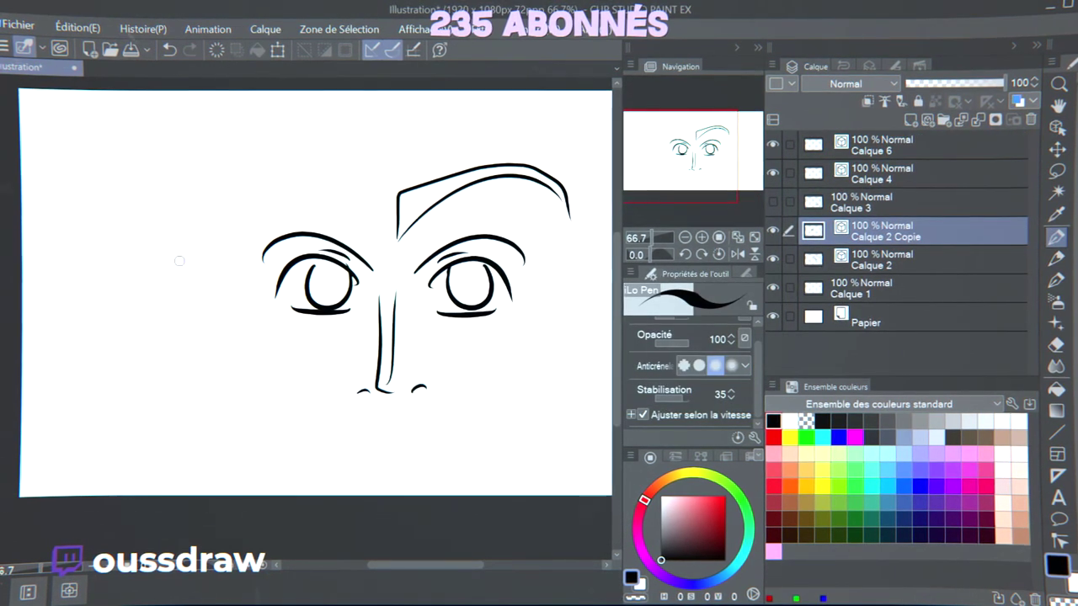
- Draw two crossing curved strokes in the empty left part of the canvas on Calque 2 Copie, and undo them
mouse_move(152, 200)
mouse_down()
mouse_move(171, 280)
mouse_move(97, 467)
mouse_up()
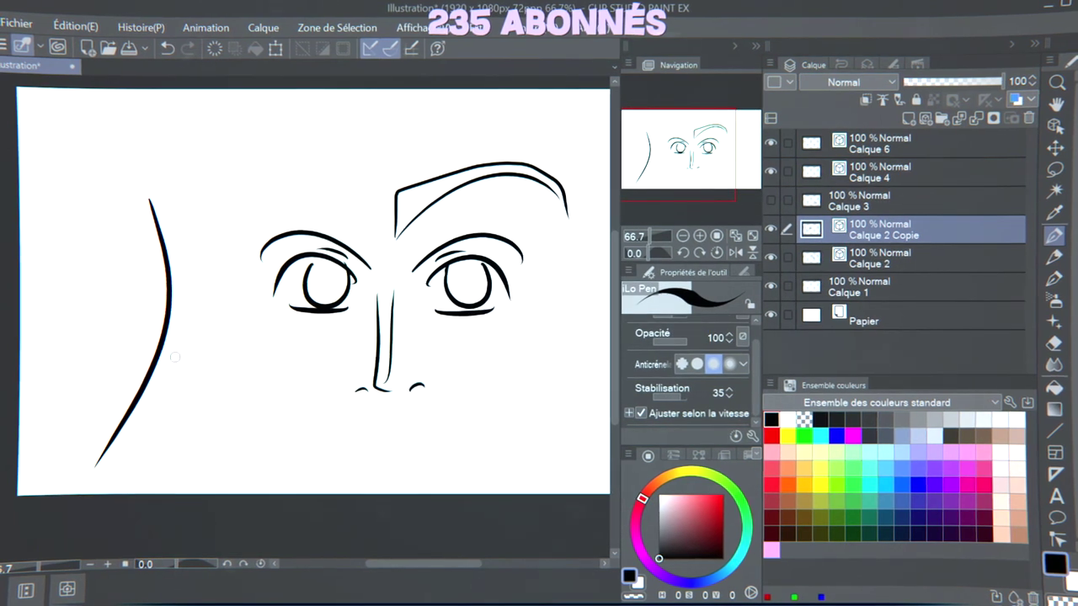
drag(82, 303, 296, 157)
key(ctrl+z)
key(ctrl+z)
key(ctrl+z)
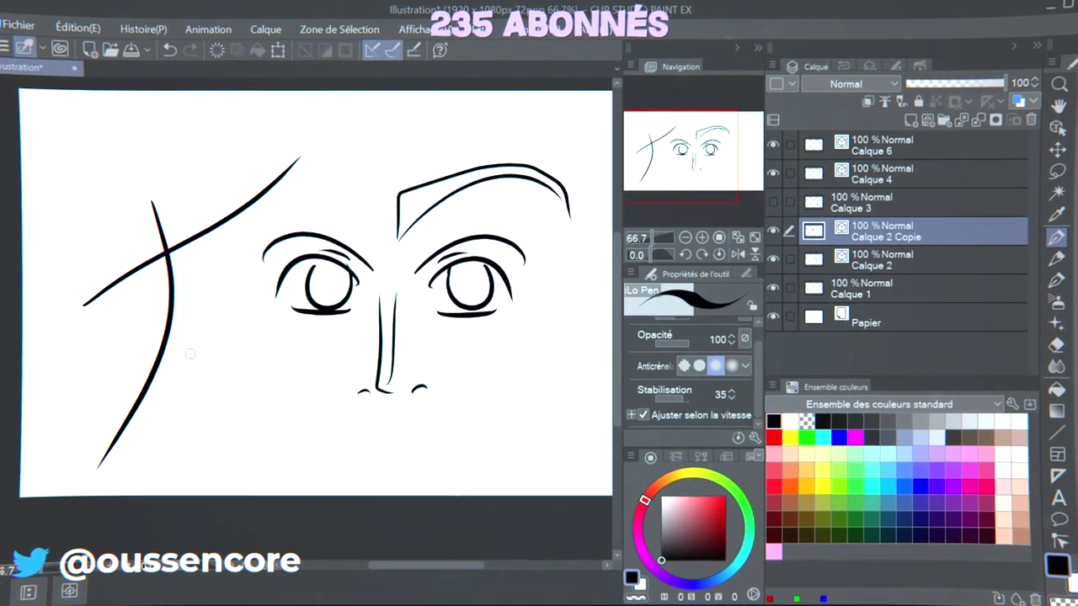
- Draw a round face with dot eyes, a small open mouth and spiky hair left of the large eyes on Calque 2 Copie
drag(90, 297, 123, 356)
mouse_move(95, 284)
mouse_down()
mouse_move(83, 361)
mouse_move(96, 305)
mouse_move(110, 323)
mouse_up()
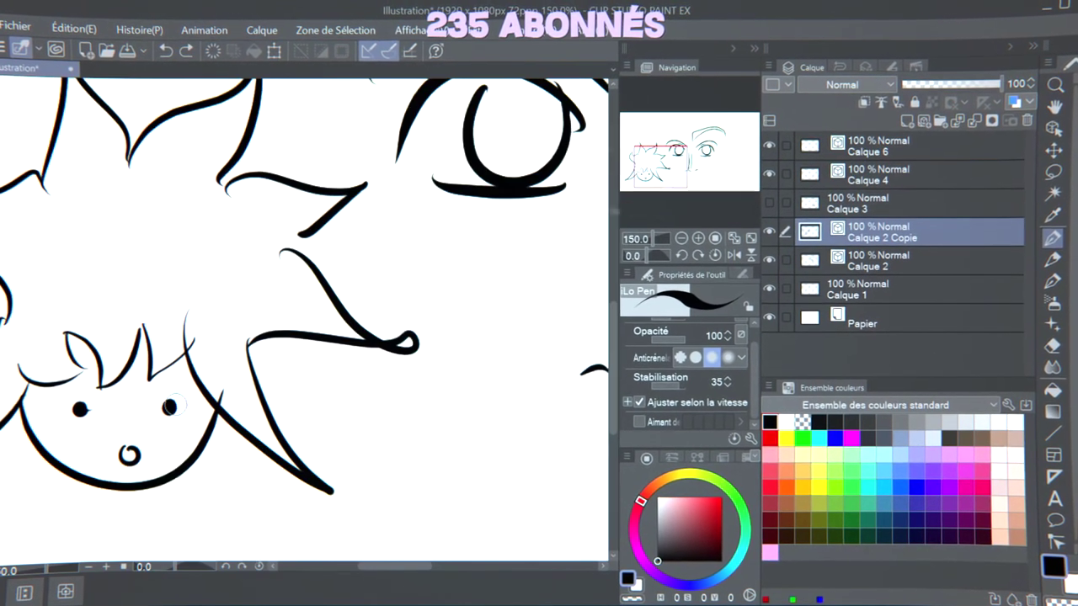
scroll(590, 239, down, 1)
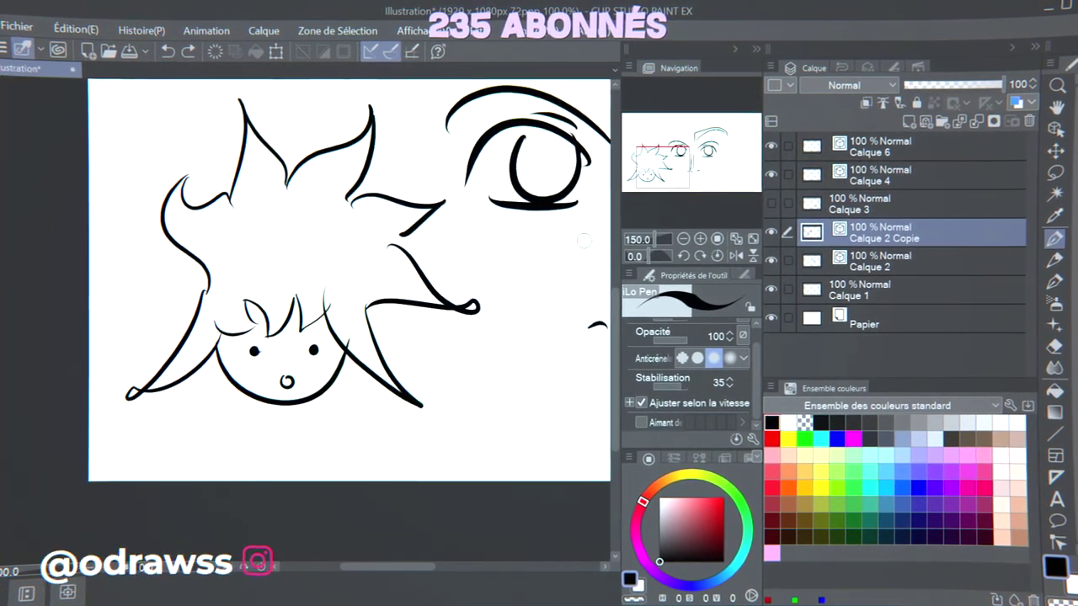
- Reshape the hair spike nearest the large eyes by bowing its upper edge outward and pulling its looped tip apart through the control points
mouse_move(578, 238)
mouse_down()
mouse_move(600, 267)
mouse_move(529, 289)
mouse_up()
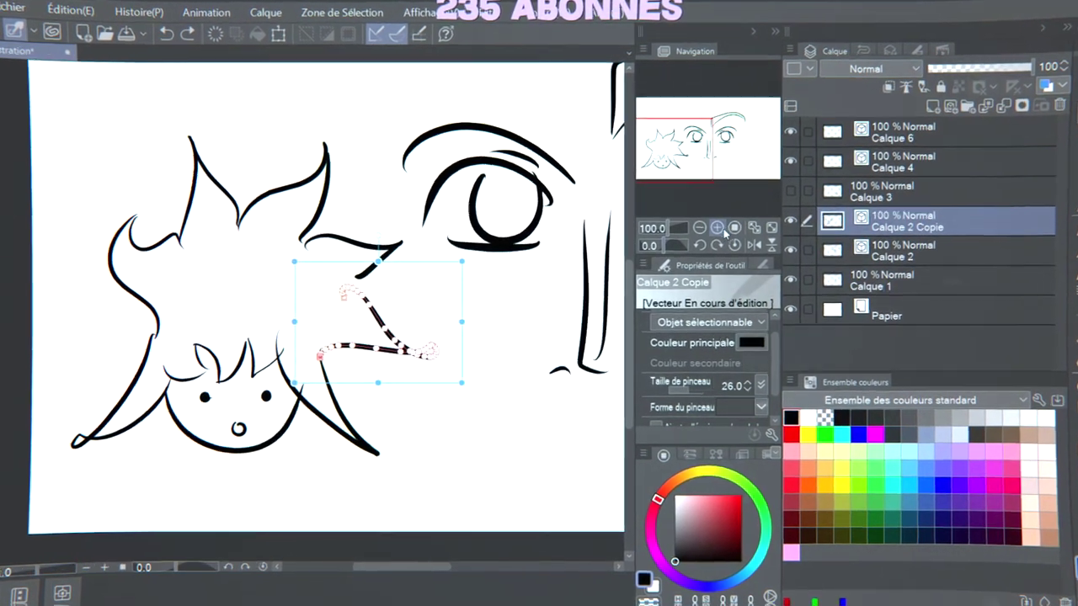
click(701, 235)
click(702, 235)
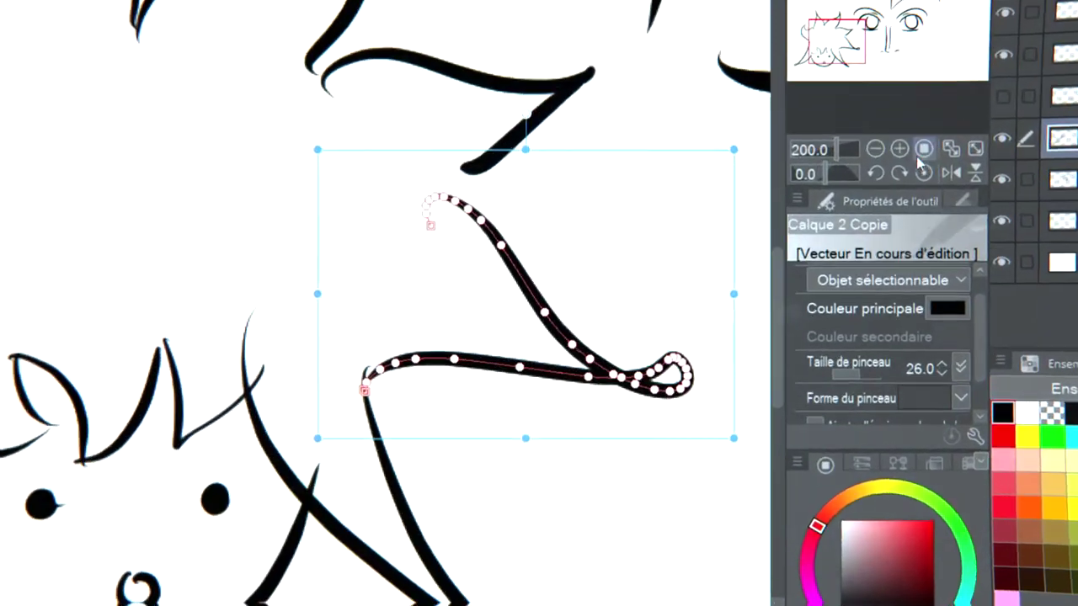
drag(559, 208, 621, 154)
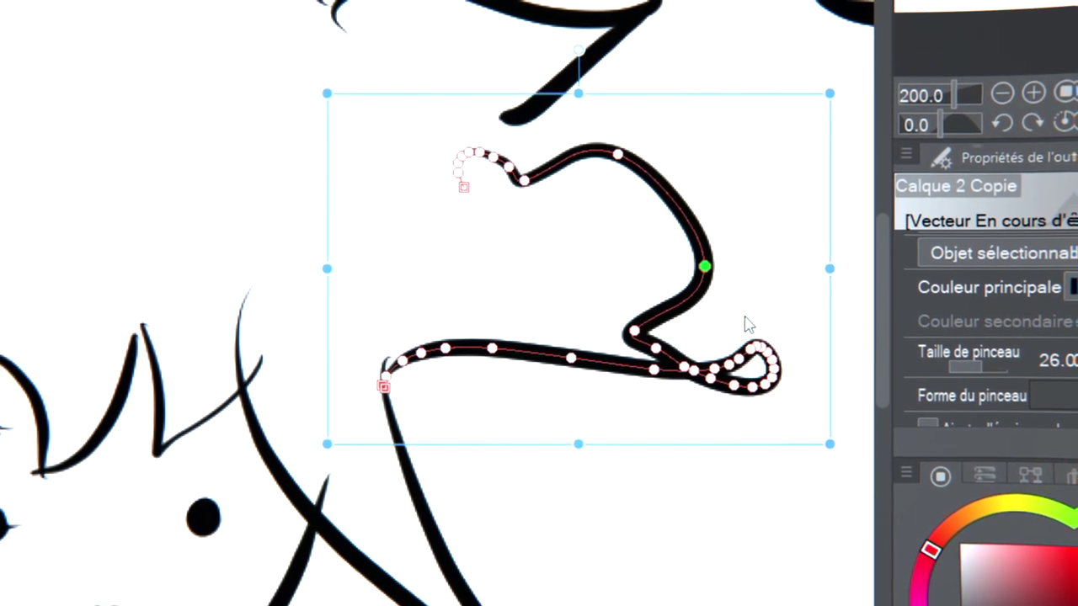
drag(725, 335, 735, 330)
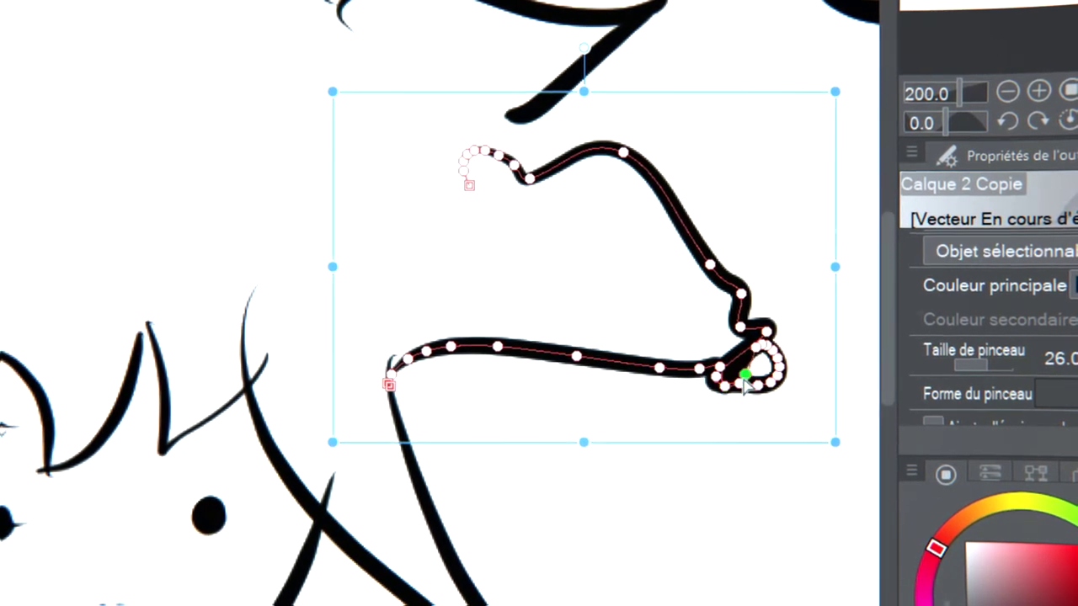
drag(773, 364, 789, 380)
mouse_move(761, 421)
mouse_down()
mouse_move(741, 439)
mouse_move(817, 484)
mouse_up()
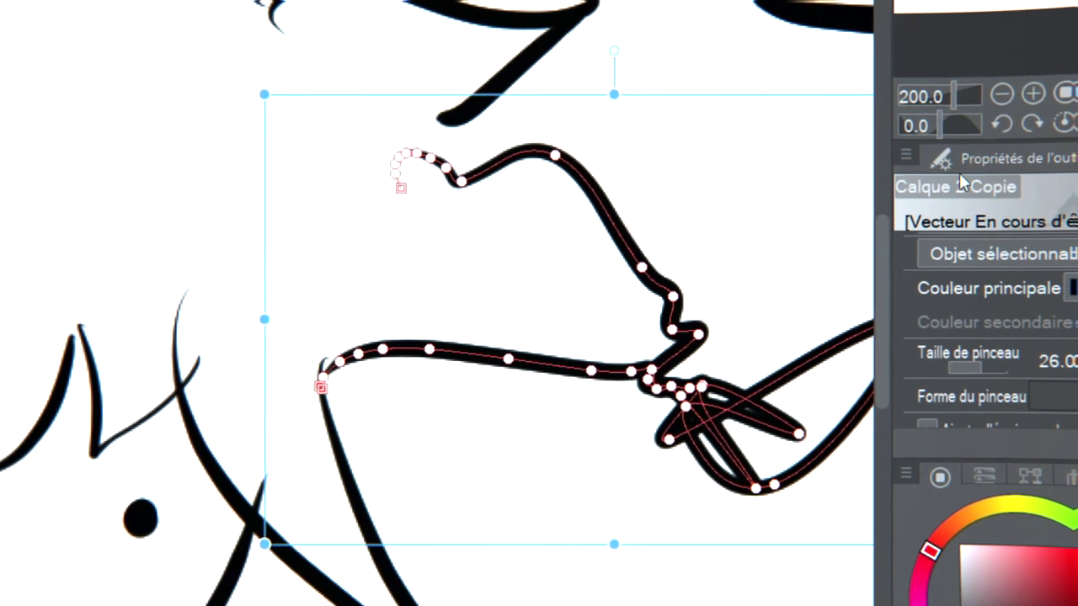
click(1001, 95)
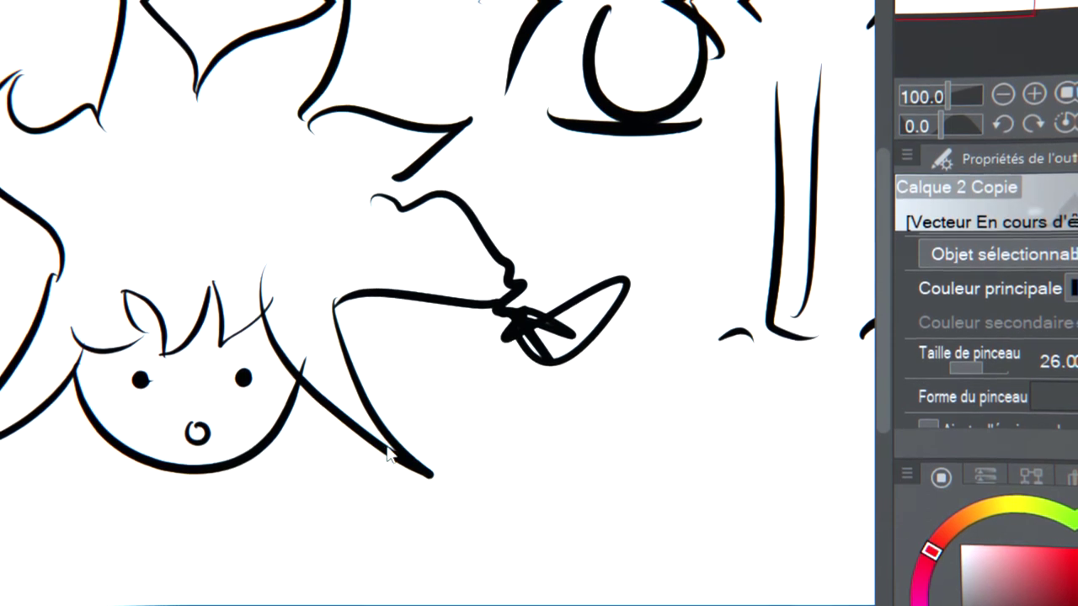
- Stretch the tip of the lower hair spike beside the small face down and outward, and reshape its lower edge through the control points
drag(436, 480, 548, 560)
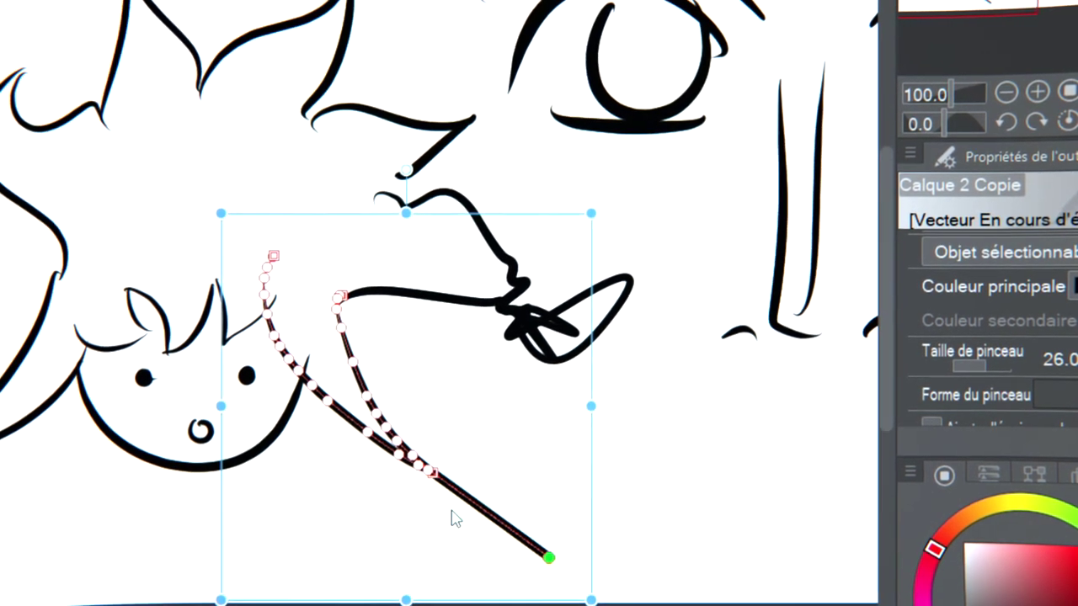
drag(502, 557, 504, 560)
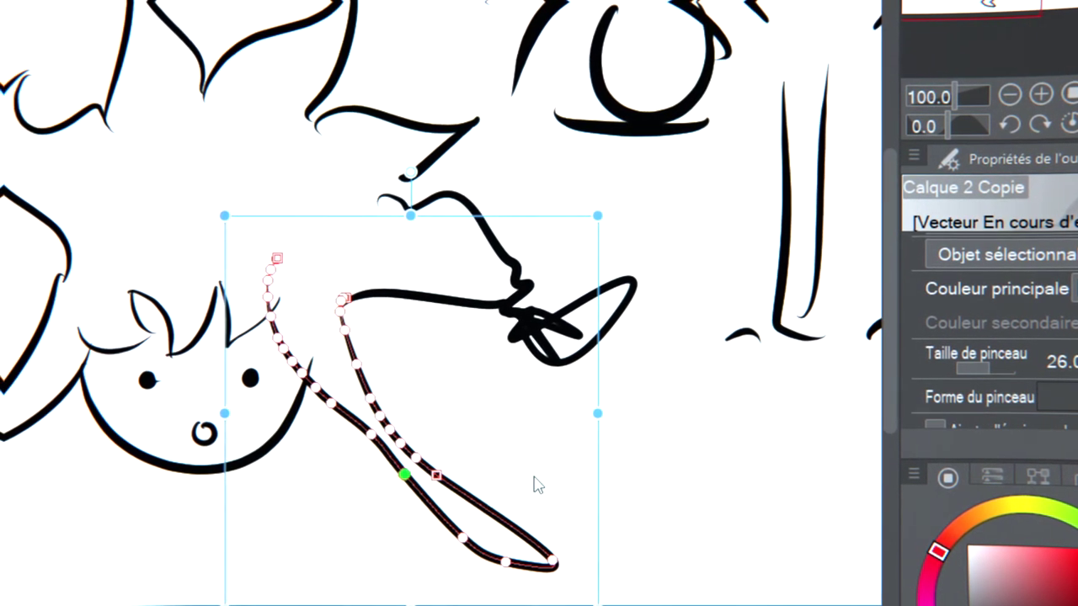
click(756, 460)
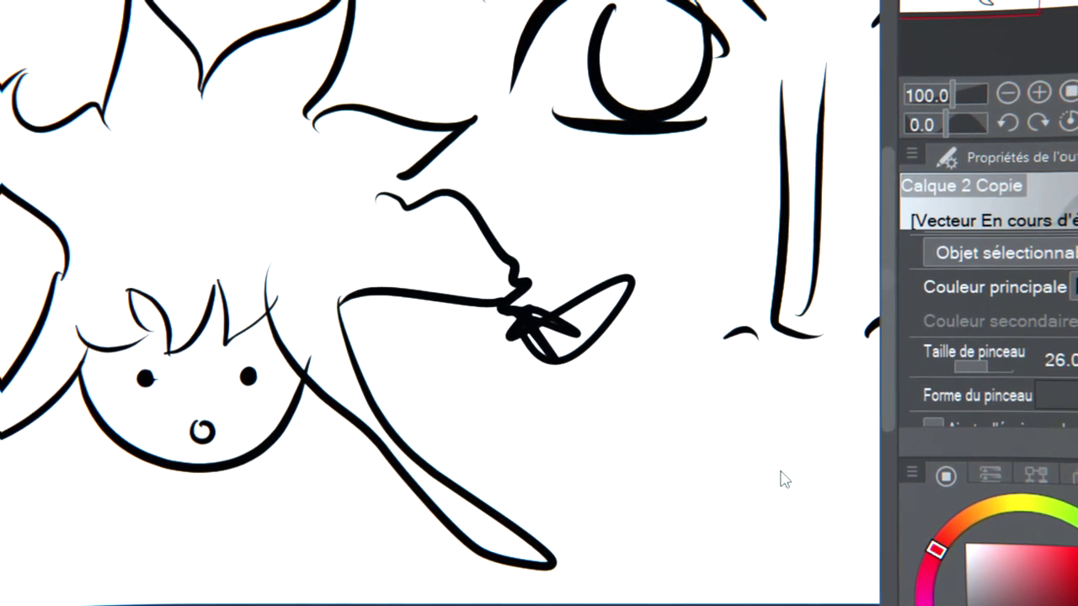
- Examine the edge pixels of a reshaped vector stroke at 3200% zoom, and look over the hair, eyes and nose at lower zoom levels
scroll(513, 459, up, 10)
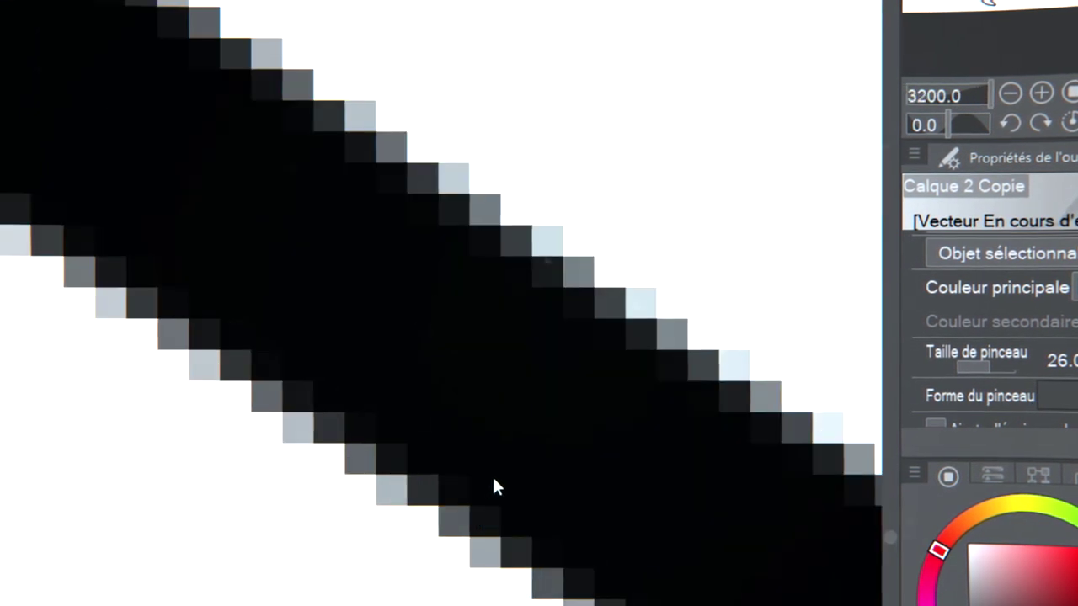
scroll(508, 466, down, 2)
scroll(510, 465, up, 2)
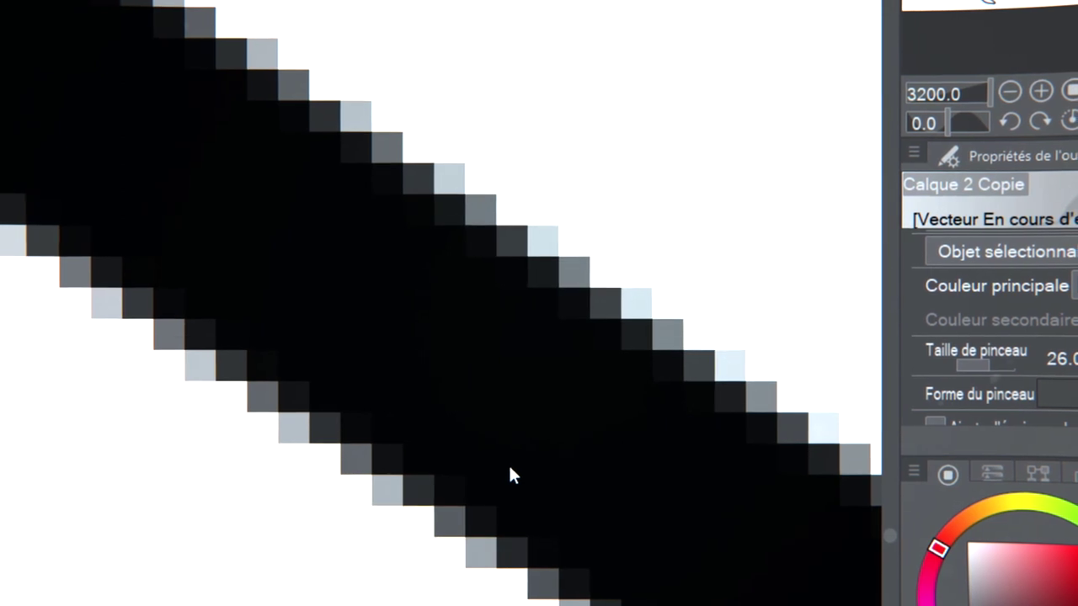
mouse_move(977, 92)
mouse_down()
mouse_move(919, 102)
mouse_move(1000, 96)
mouse_move(951, 113)
mouse_move(931, 102)
mouse_up()
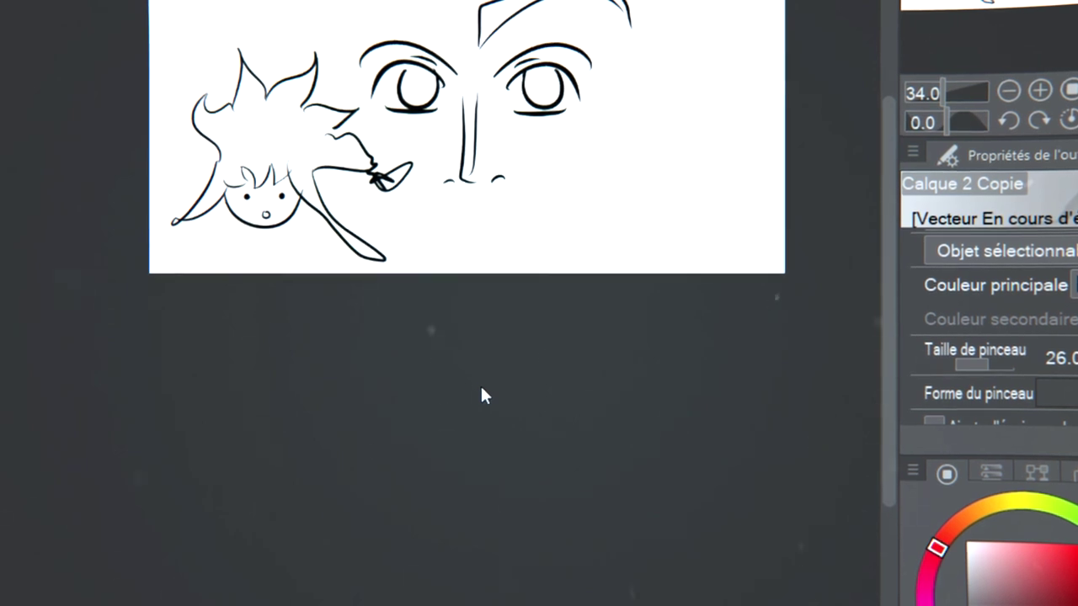
scroll(546, 207, up, 4)
drag(379, 50, 483, 588)
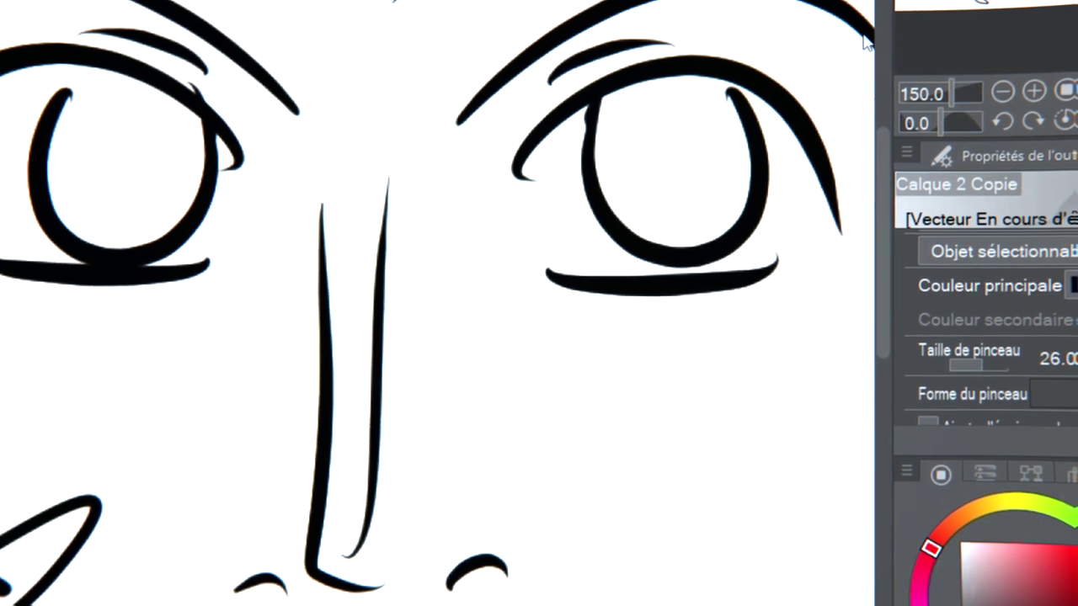
scroll(869, 40, down, 1)
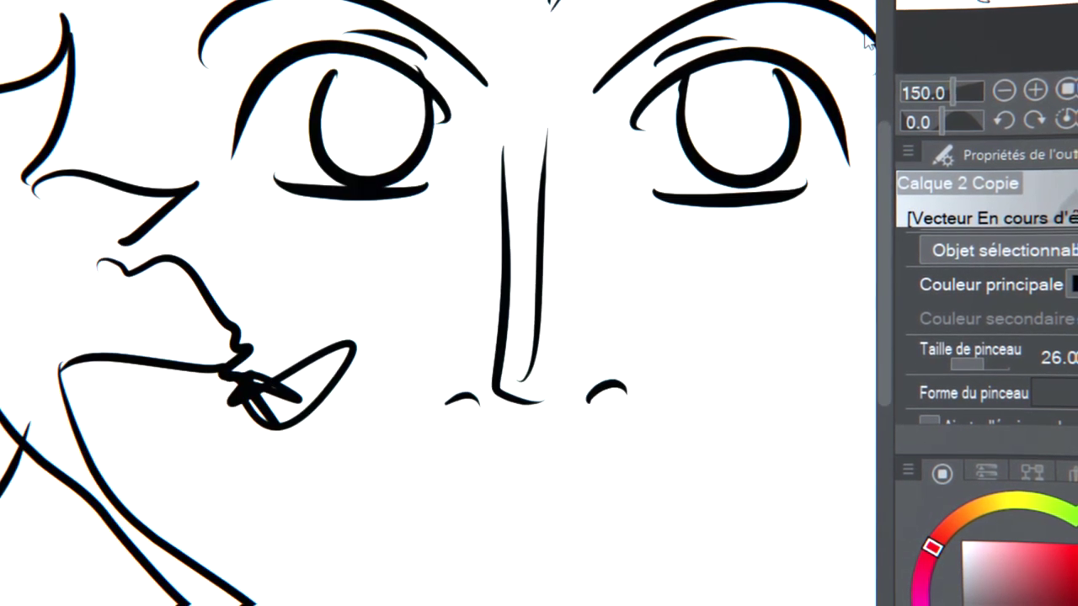
drag(869, 41, 651, 111)
drag(84, 514, 471, 292)
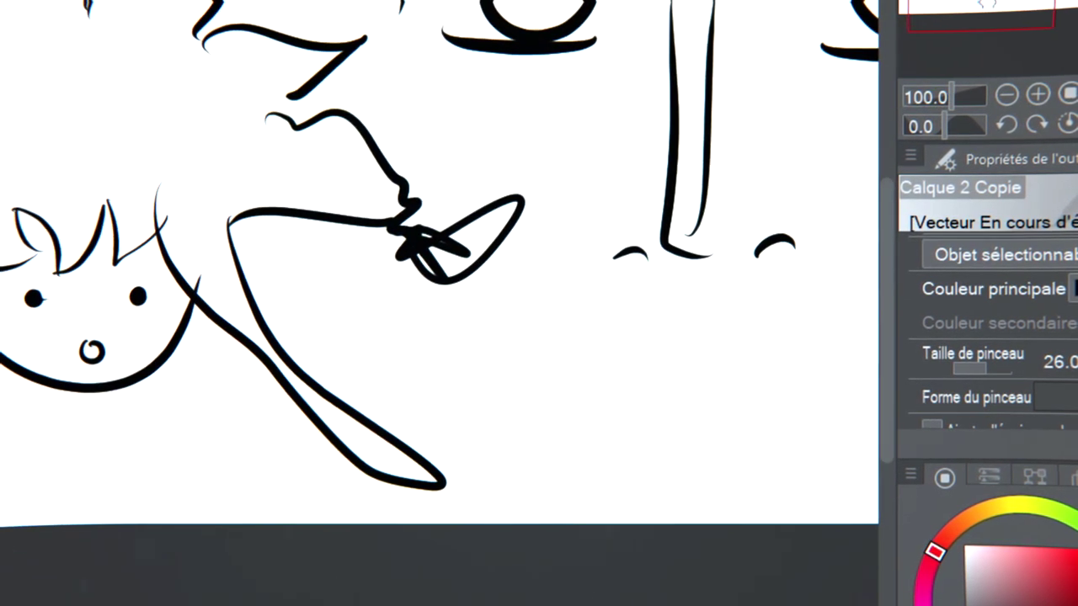
scroll(178, 301, down, 1)
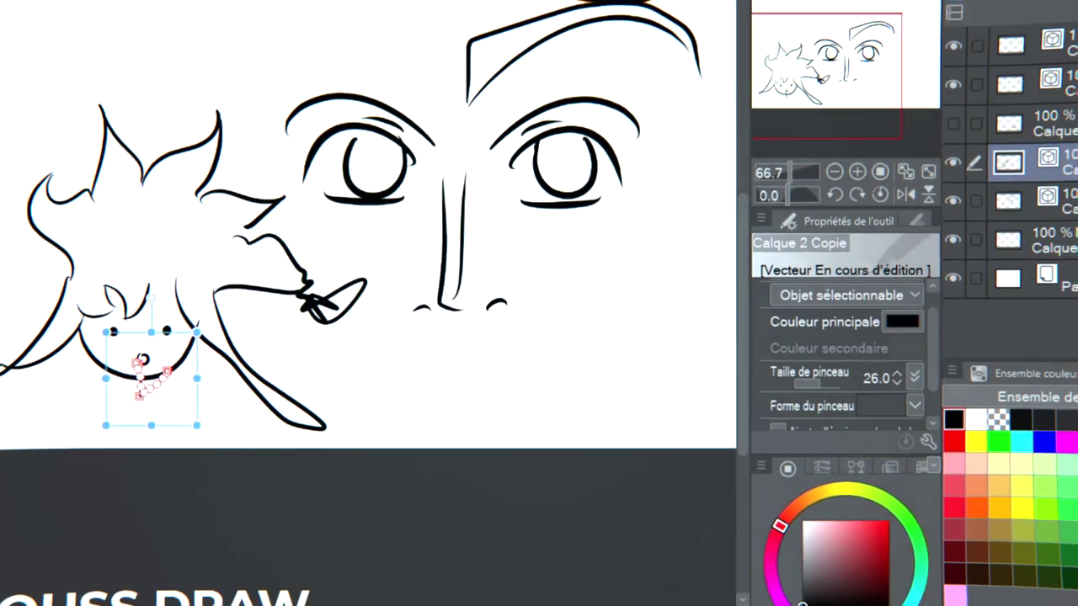
- Enlarge the vector eraser to a brush size of 1218.9 and erase the small face and spiky hair from Calque 2 Copie
key(e)
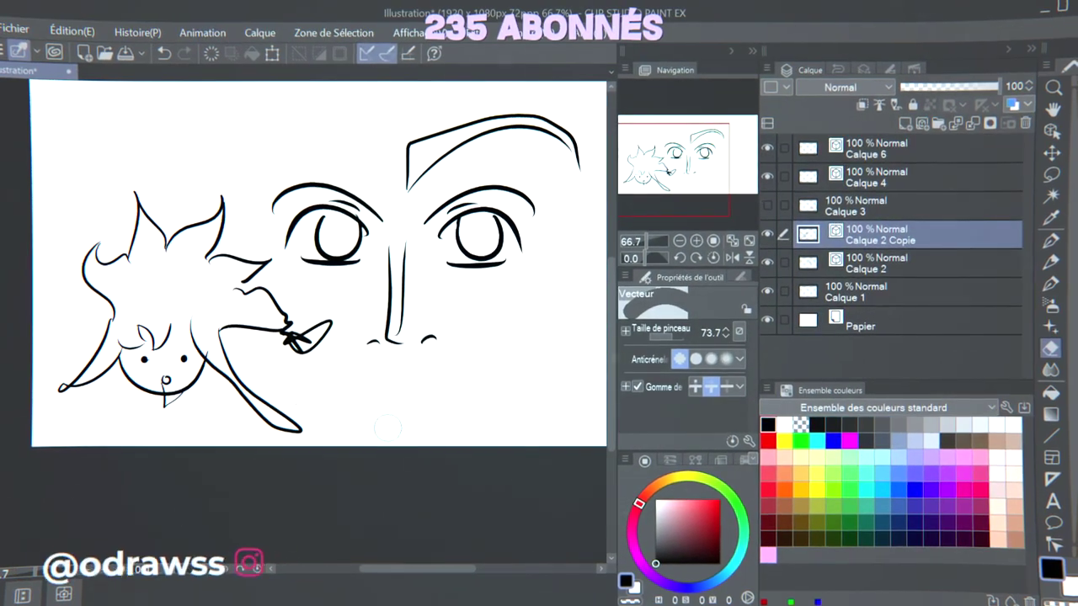
mouse_move(307, 408)
mouse_down()
mouse_move(283, 457)
mouse_move(324, 432)
mouse_move(264, 350)
mouse_move(168, 418)
mouse_up()
click(680, 338)
drag(685, 340, 689, 335)
drag(110, 240, 122, 329)
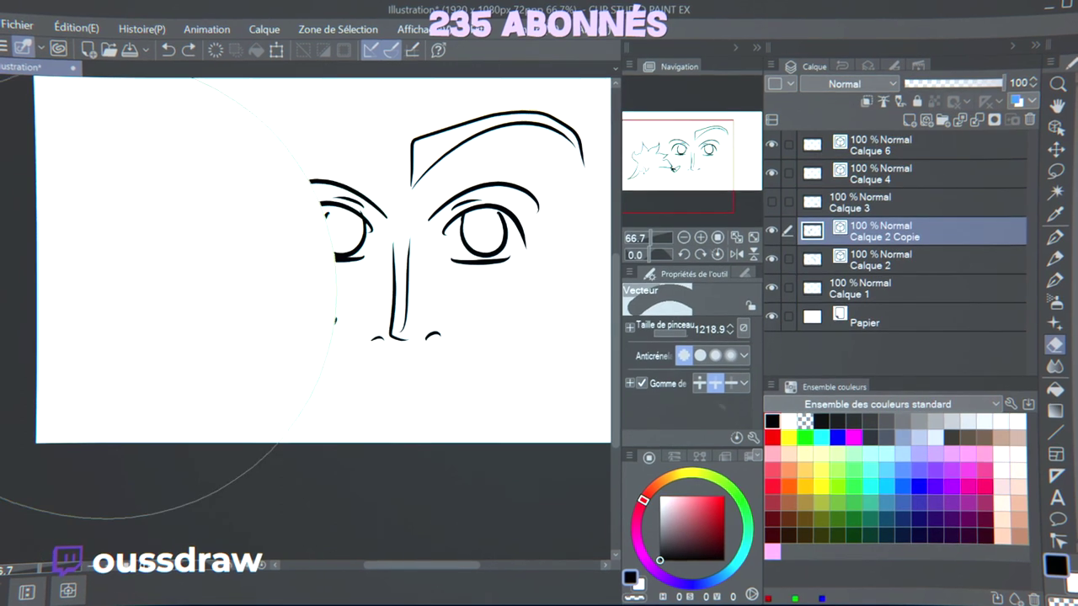
drag(70, 368, 84, 405)
mouse_move(120, 513)
mouse_down()
mouse_move(132, 478)
mouse_move(153, 472)
mouse_up()
scroll(552, 413, down, 1)
drag(698, 165, 713, 166)
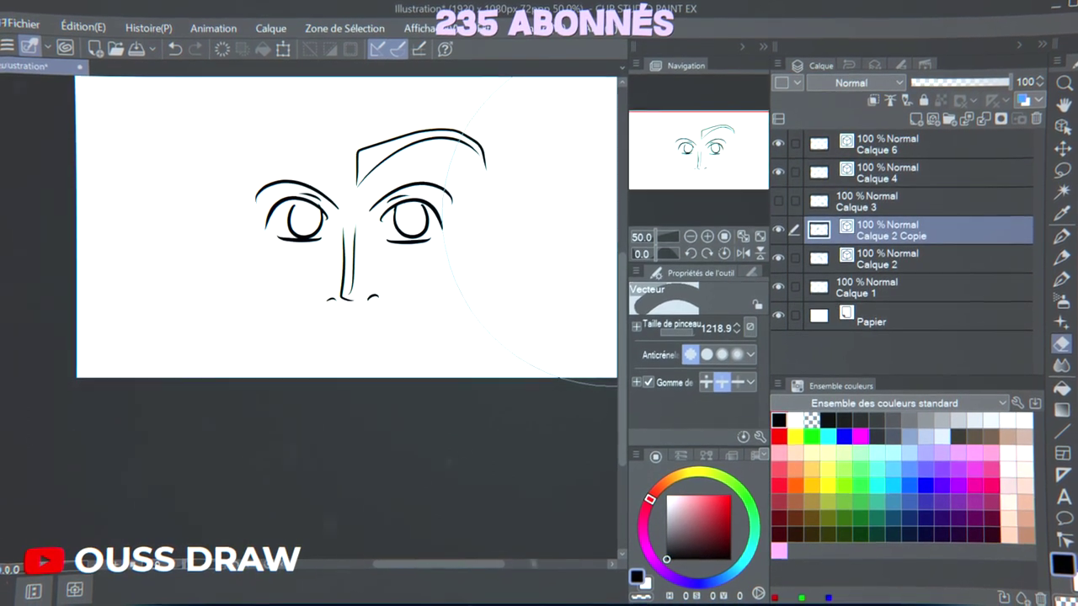